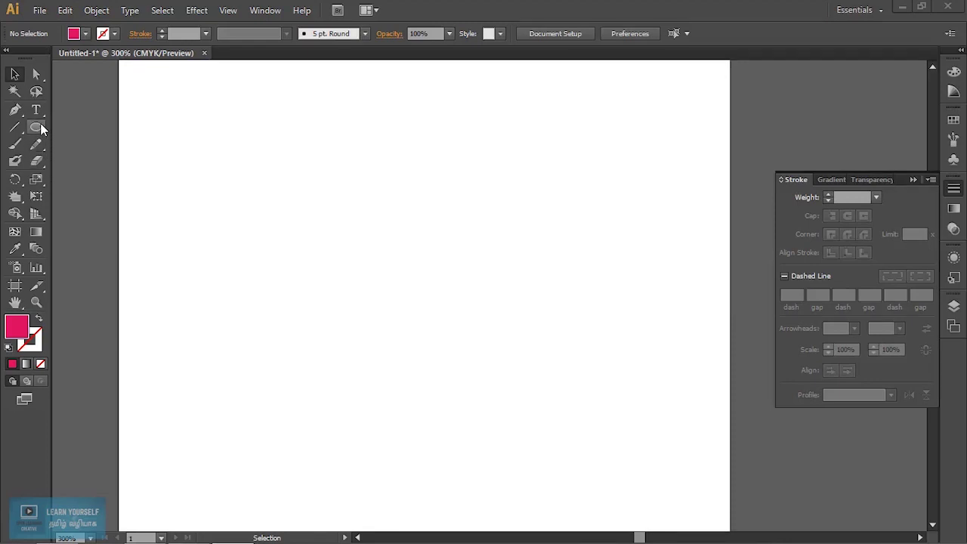
Choose the Rectangle Tool from the shape tool flyout
left_click_drag(41, 129, 94, 127)
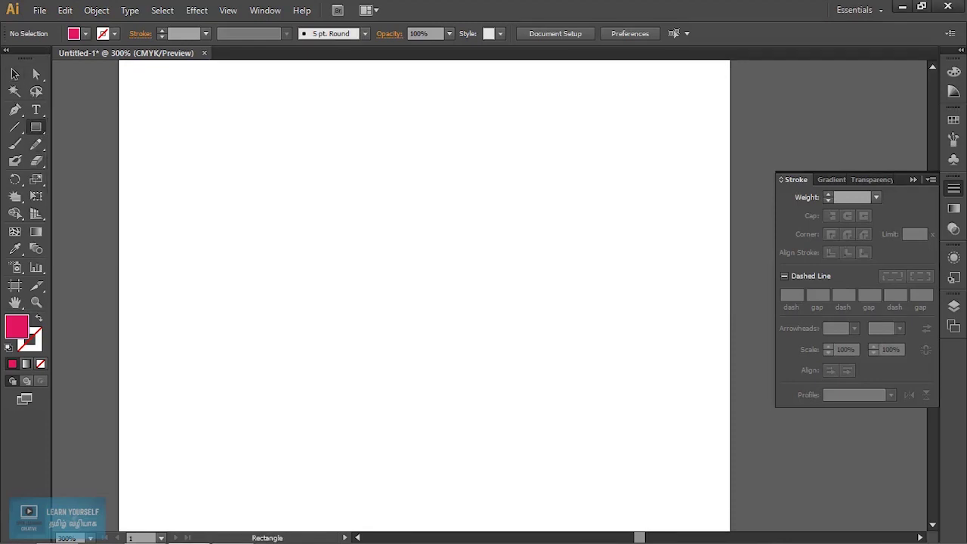
Draw a tall rectangle on the upper left and fill it green
left_click_drag(197, 169, 245, 282)
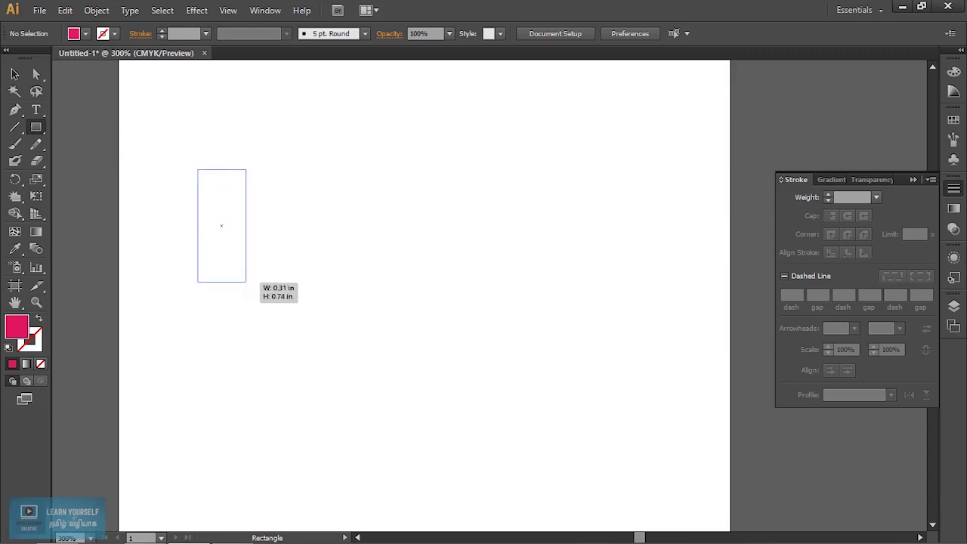
double_click(17, 326)
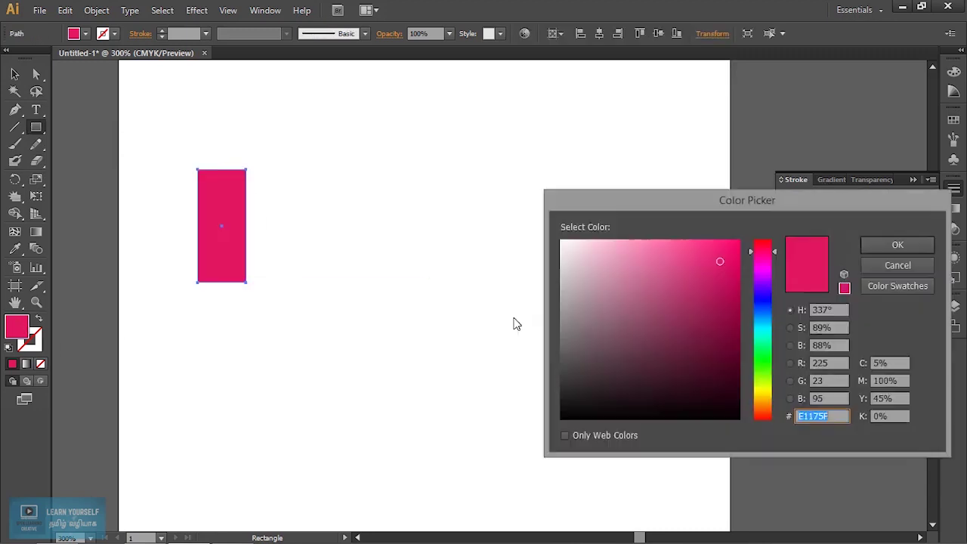
left_click(764, 351)
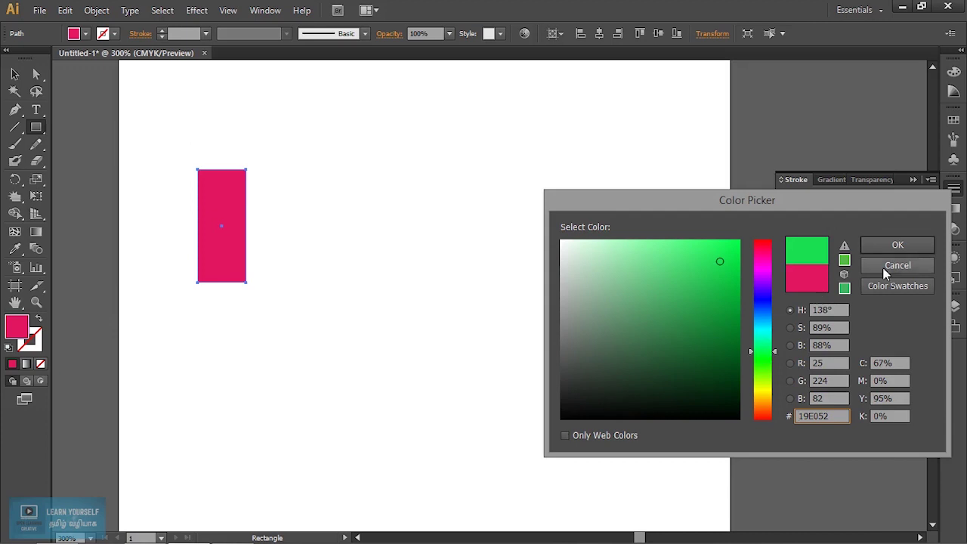
left_click(897, 244)
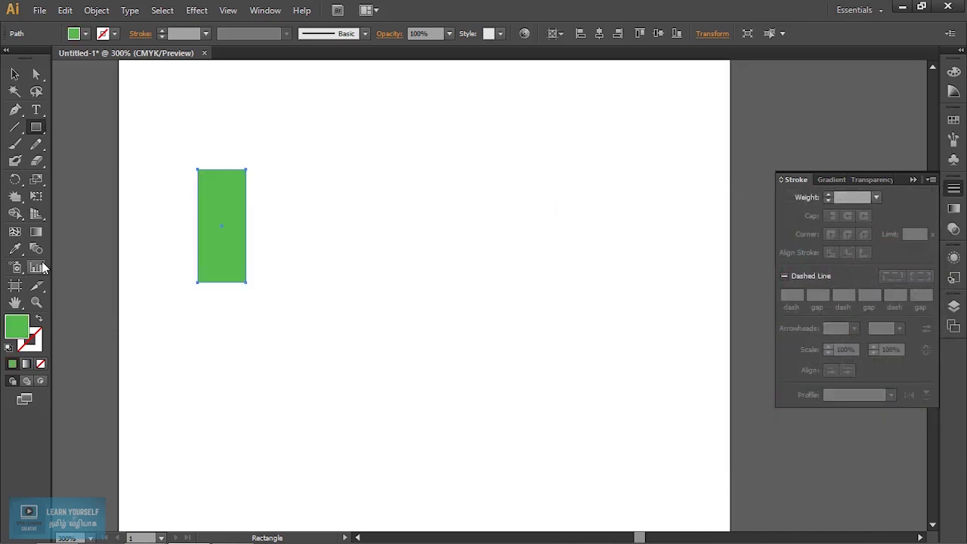
Place an identical green copy level beside the first rectangle
left_click_drag(331, 176, 373, 282)
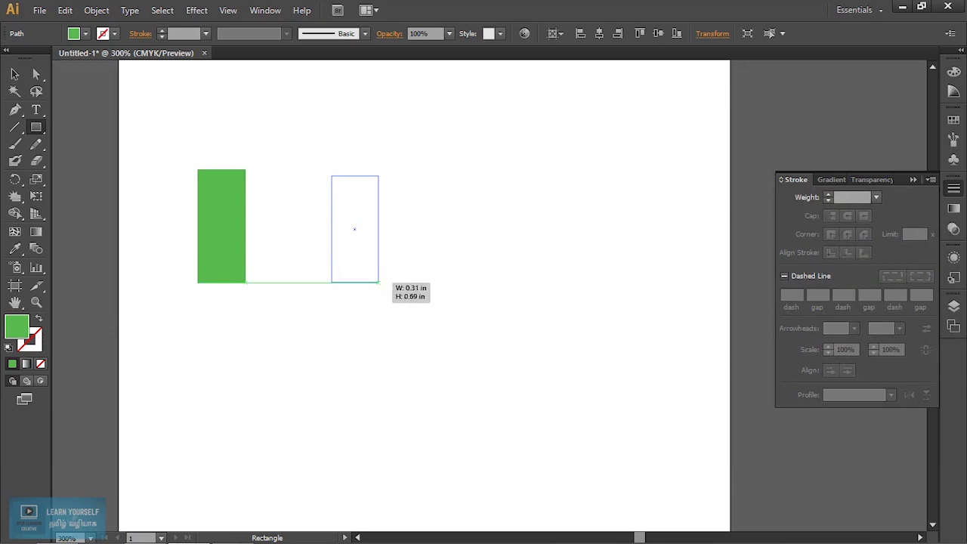
left_click_drag(373, 282, 380, 282)
key("ctrl+z")
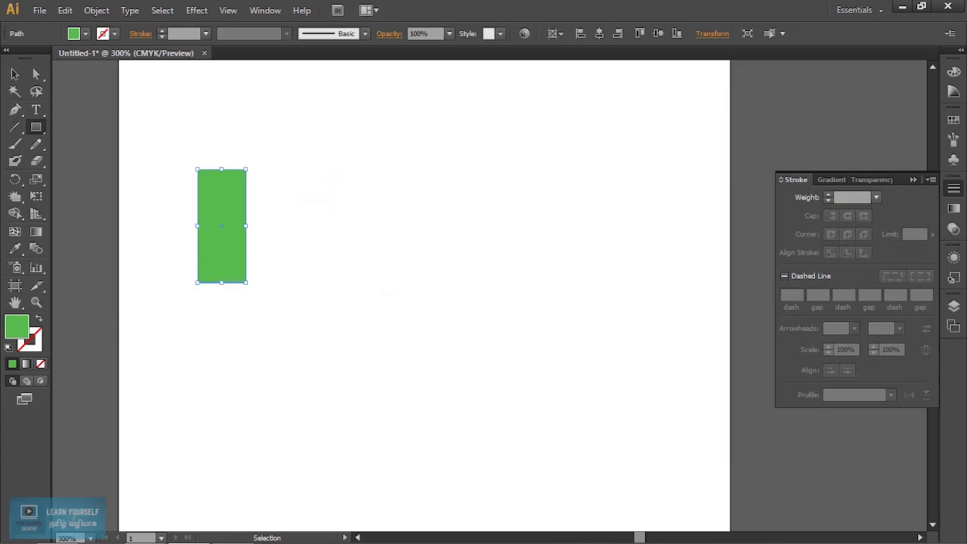
left_click(15, 73)
left_click_drag(221, 225, 323, 225)
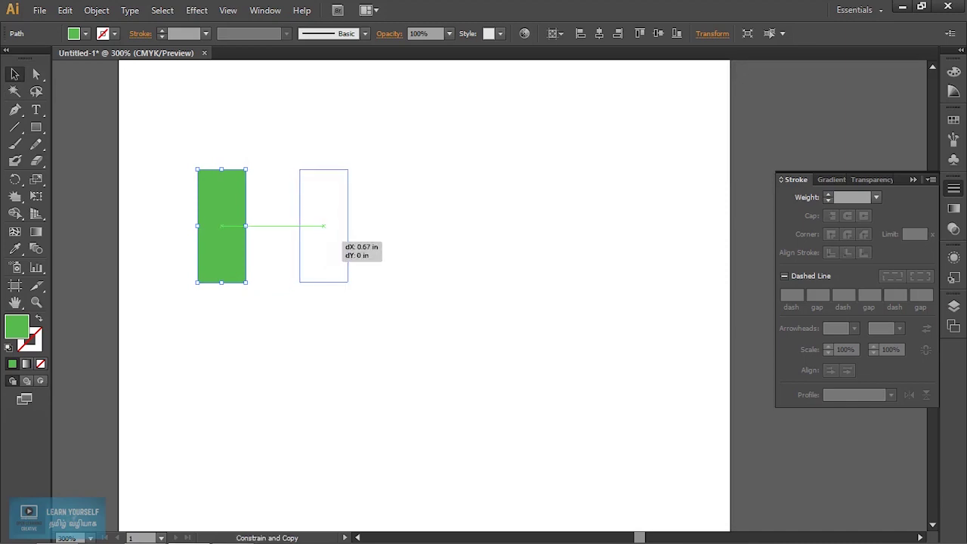
left_click_drag(323, 225, 323, 225)
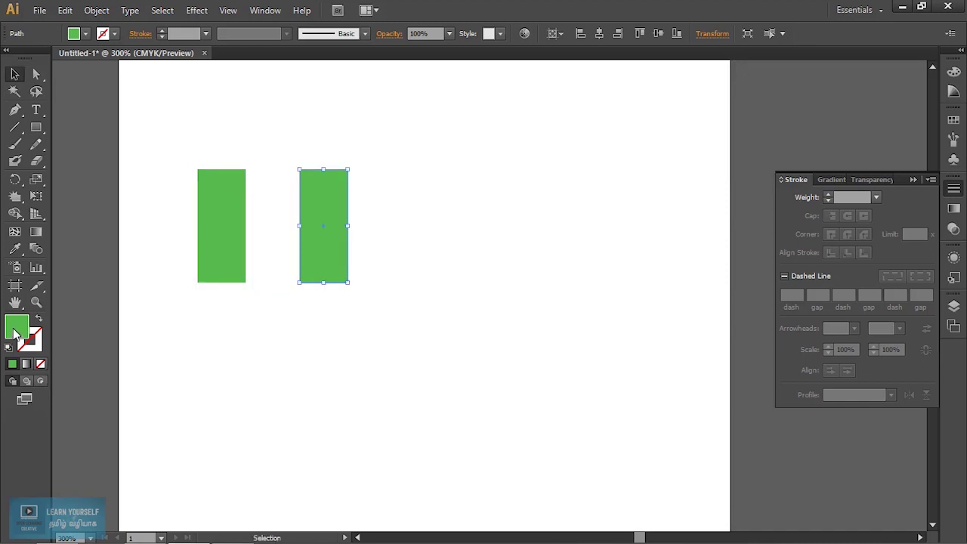
Recolour the duplicate rectangle red
double_click(17, 329)
left_click_drag(764, 278, 761, 249)
left_click(897, 245)
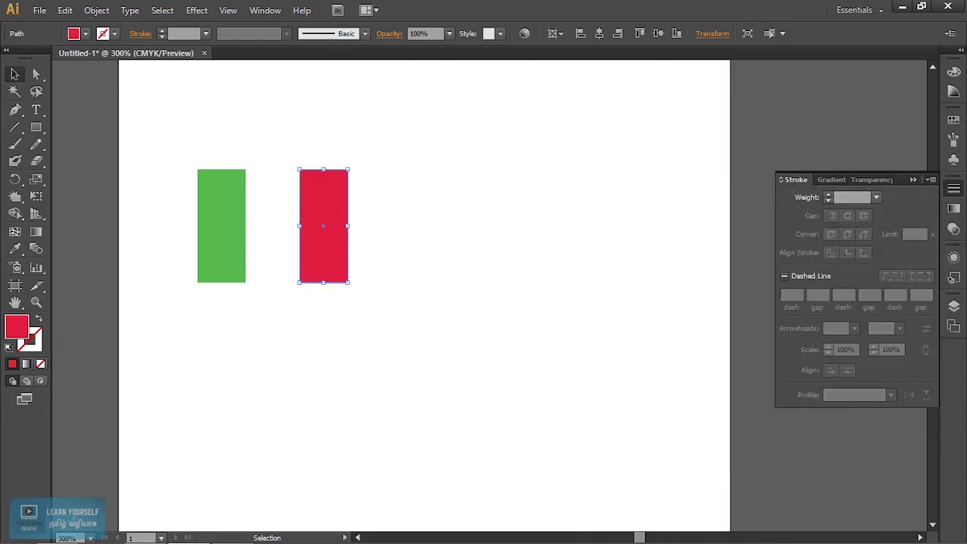
Copy the red rectangle to the right and fill the new copy yellow
left_click_drag(323, 225, 424, 267)
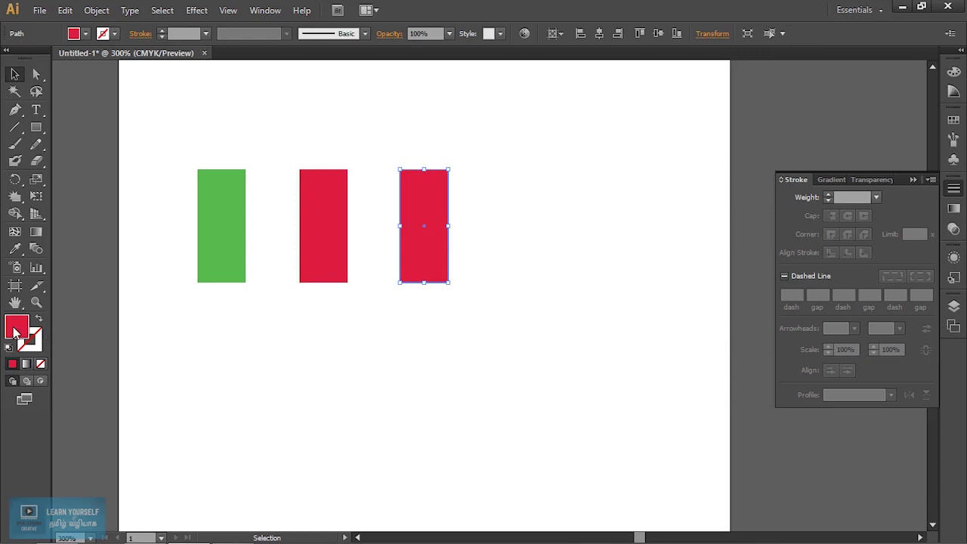
double_click(21, 329)
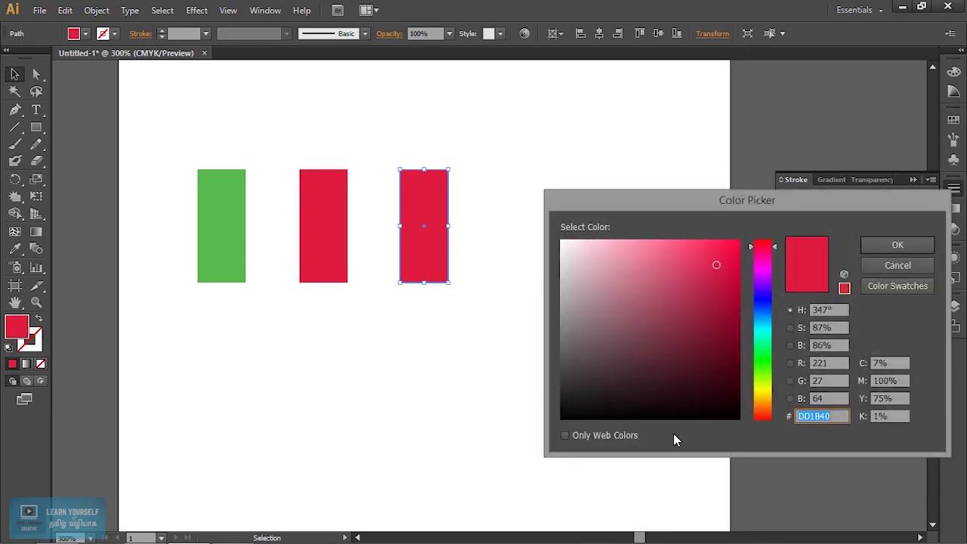
left_click(763, 419)
left_click_drag(765, 422, 769, 394)
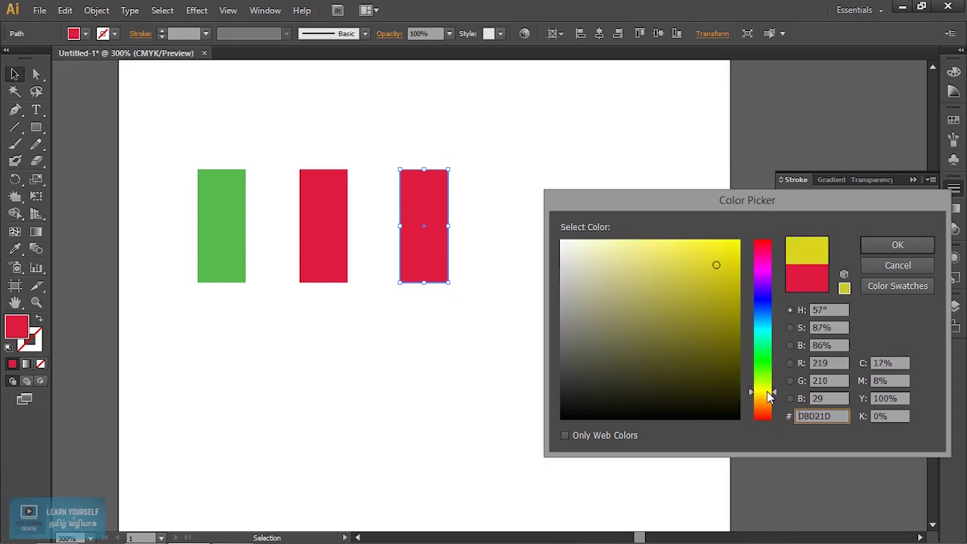
left_click(912, 245)
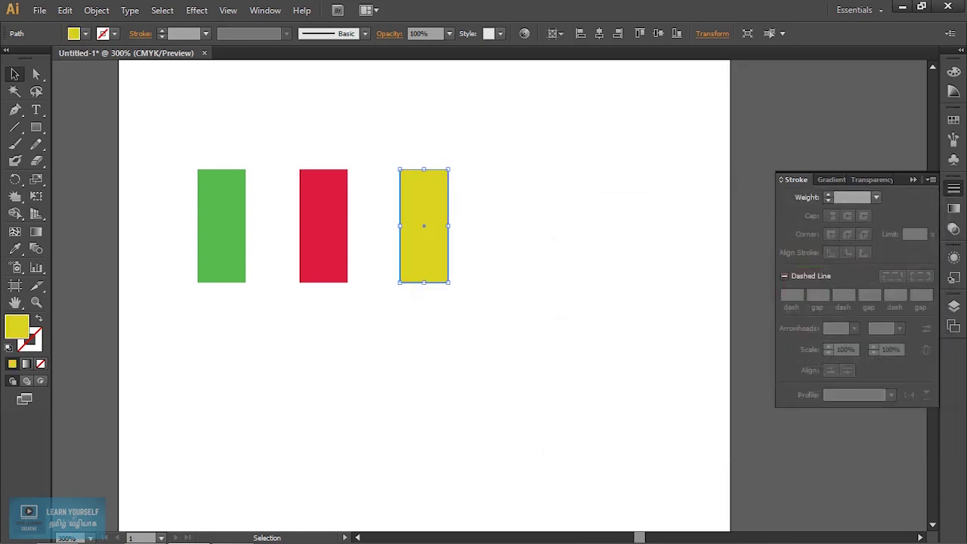
key("ctrl+shift+a")
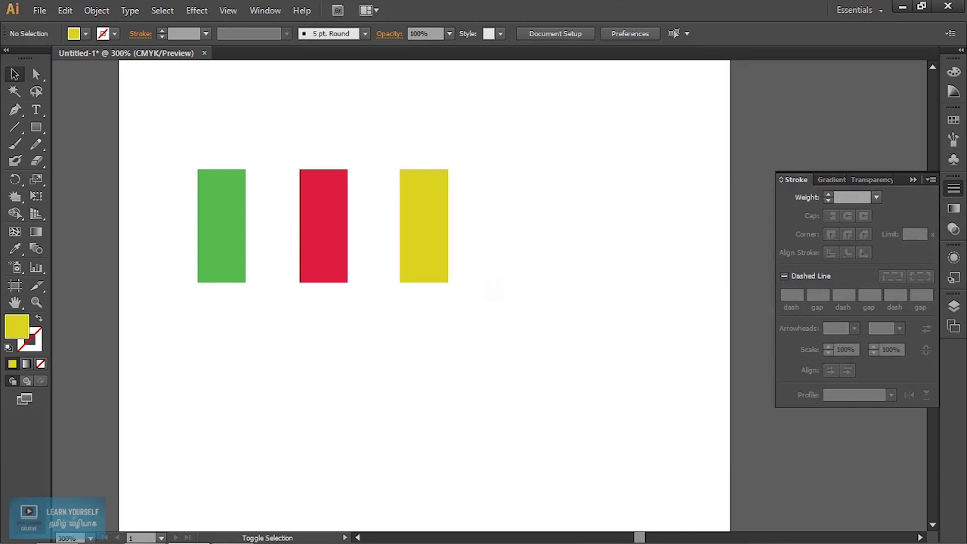
Add a fourth, near-black rectangle right of the yellow one, then deselect everything
left_click_drag(425, 253, 495, 253)
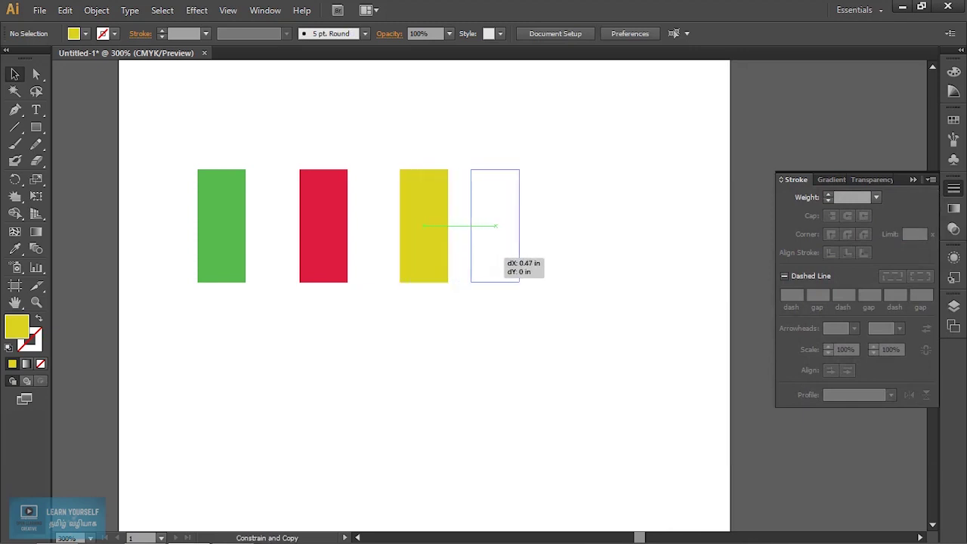
double_click(16, 326)
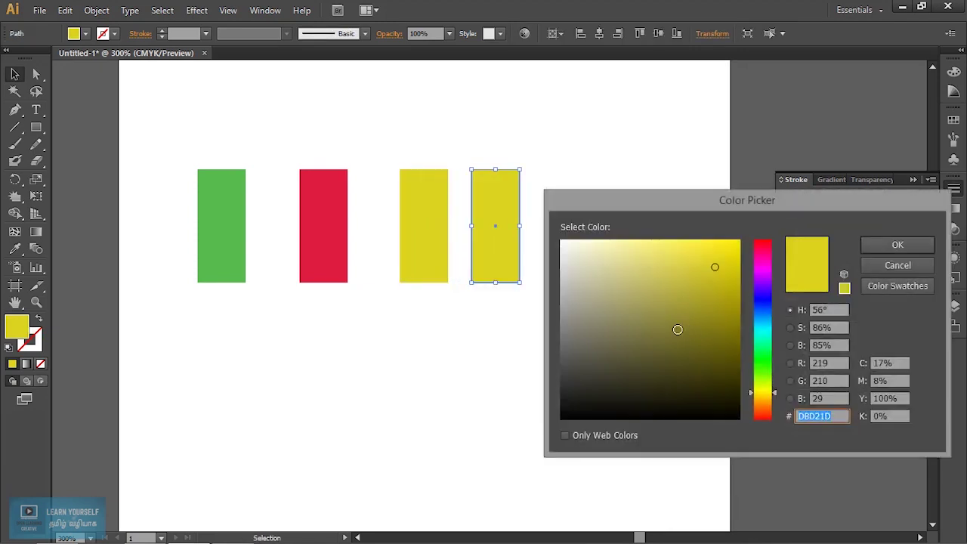
left_click_drag(635, 354, 562, 393)
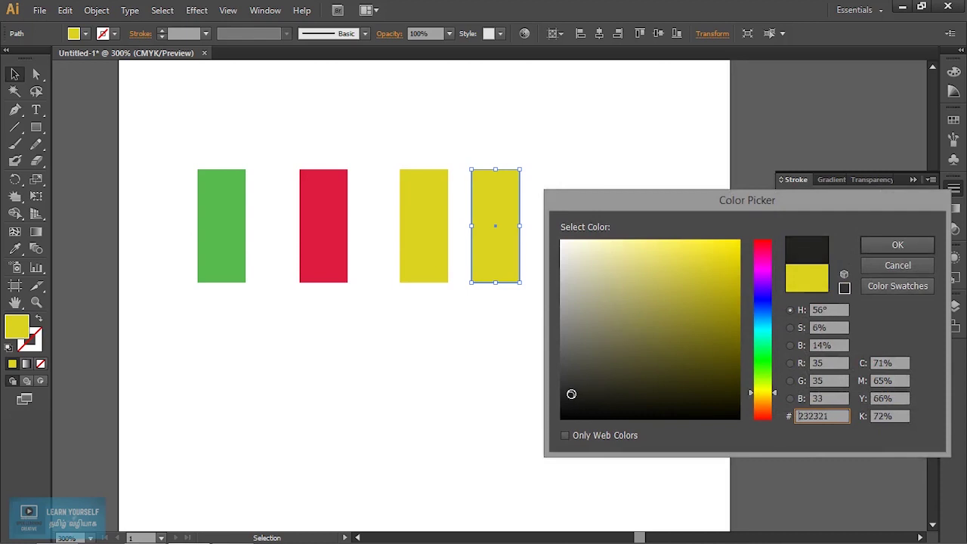
left_click(893, 246)
key("ctrl+shift+a")
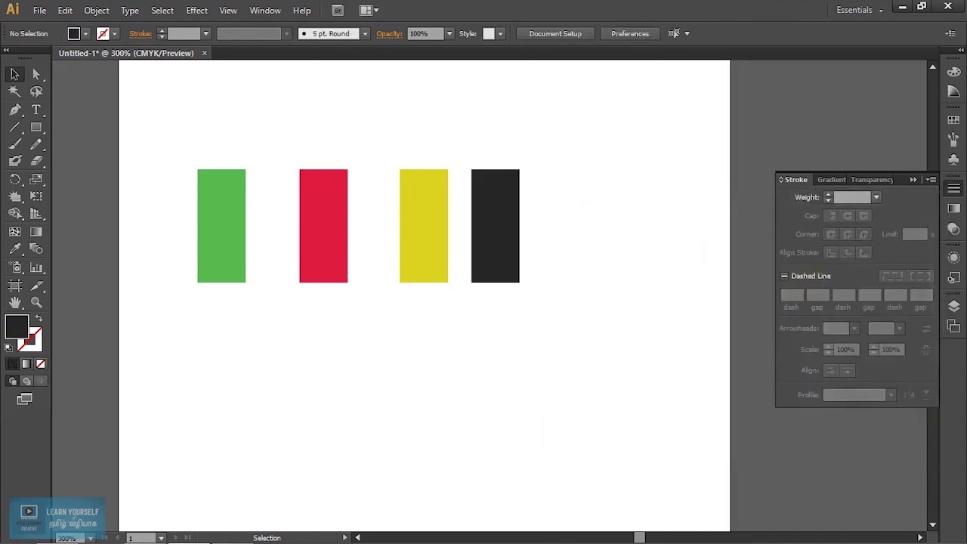
left_click_drag(130, 216, 523, 298)
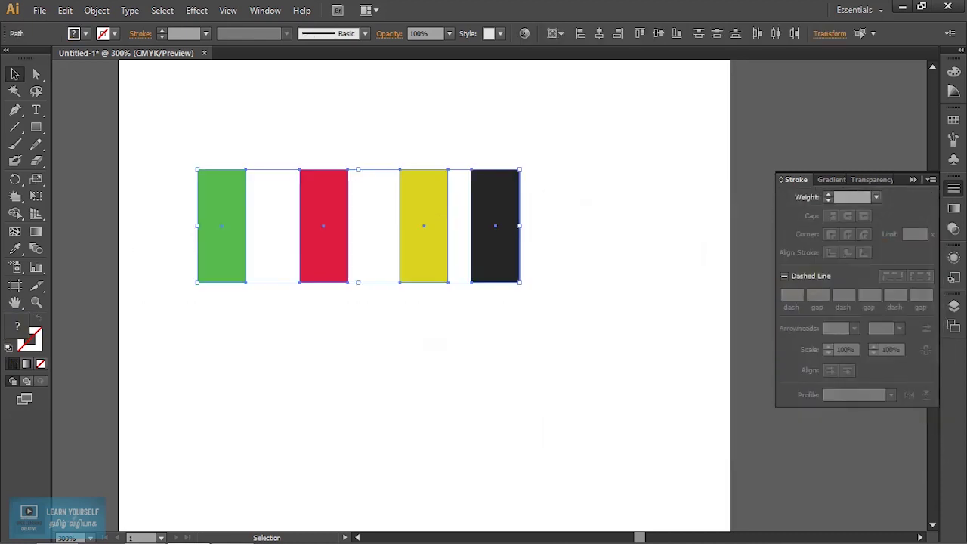
key("ctrl+shift+a")
left_click(35, 129)
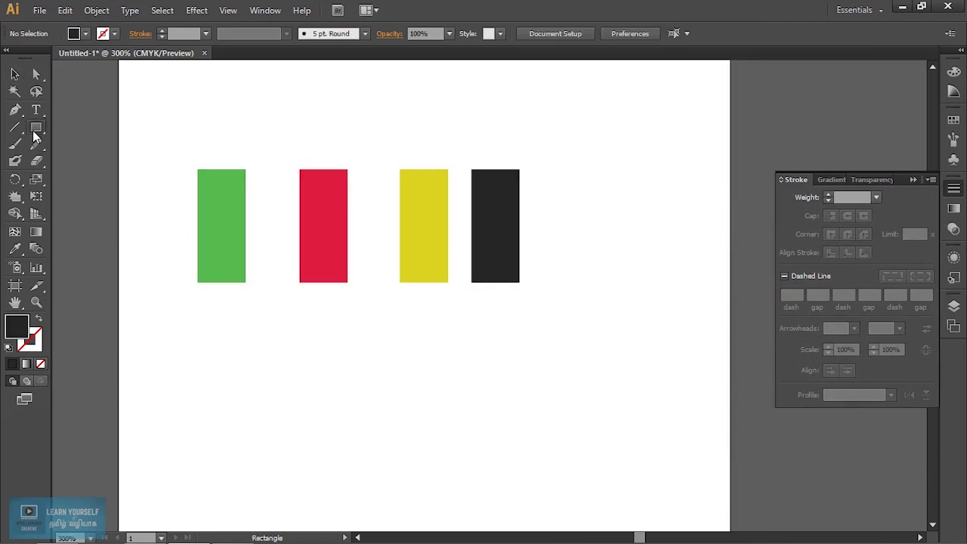
Draw a small circle below the green rectangle and give it the same green fill
left_click_drag(35, 134, 97, 167)
left_click_drag(221, 351, 249, 378)
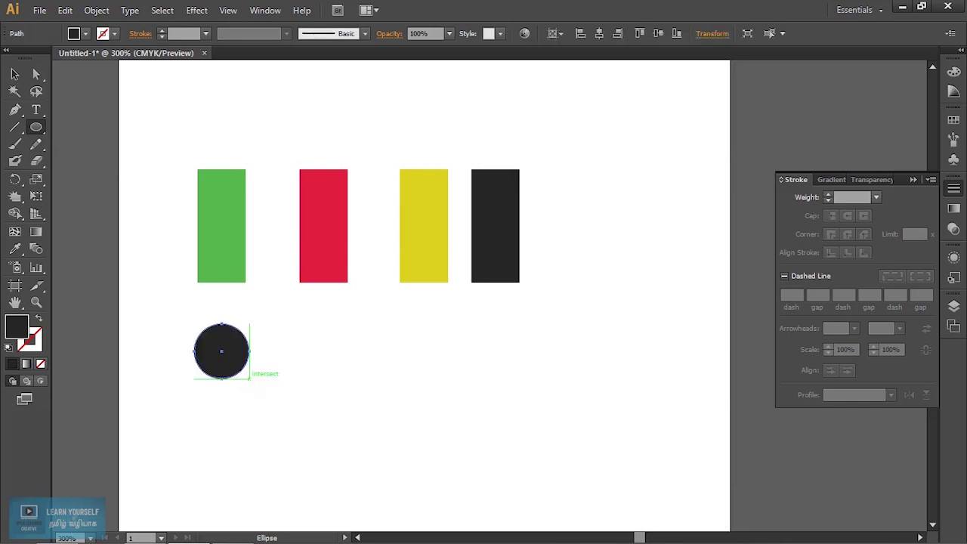
key("i")
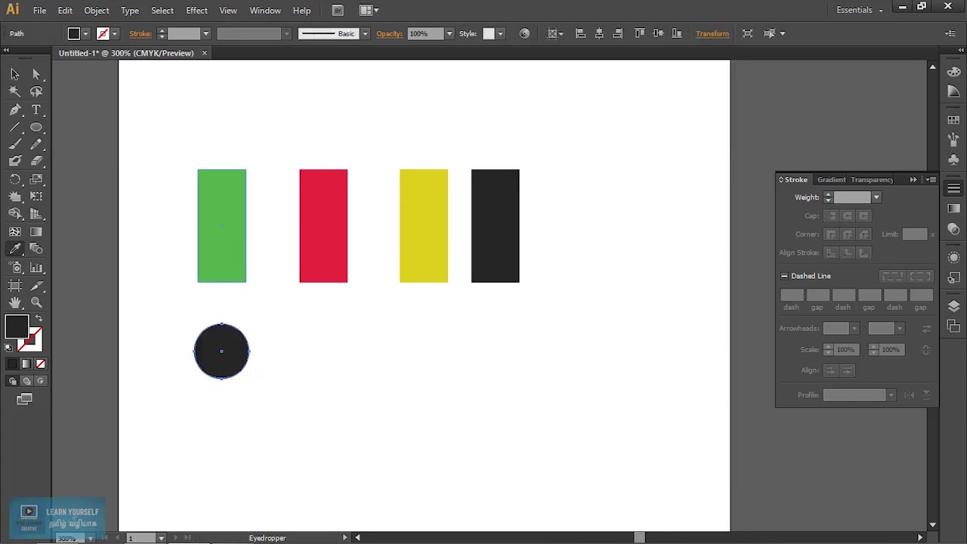
left_click(227, 227)
Duplicate the green circle three times to the right in a level row
left_click(14, 73)
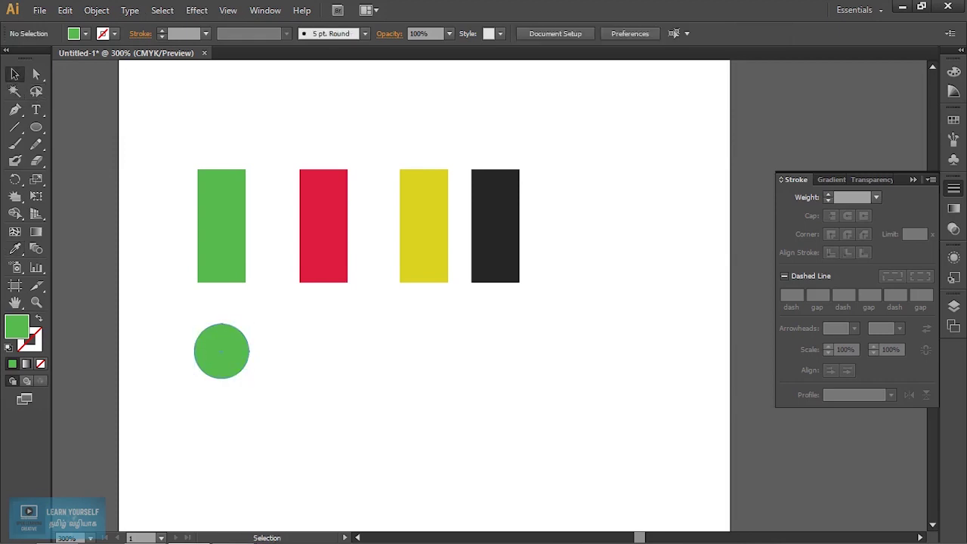
mouse_move(221, 351)
left_mouse_down()
mouse_move(324, 351)
mouse_move(308, 351)
left_mouse_up()
left_click(308, 351, "shift")
left_click(308, 351, "shift")
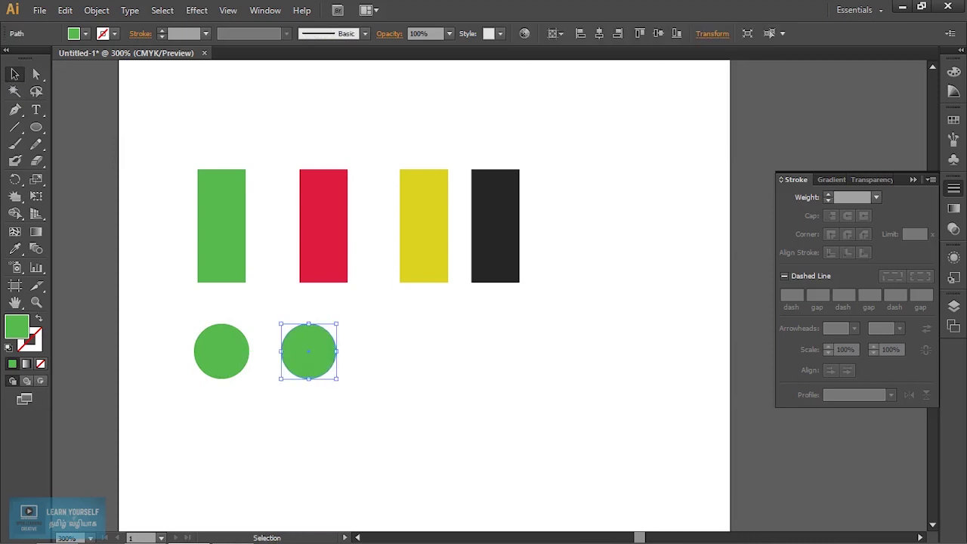
left_click_drag(336, 351, 424, 351)
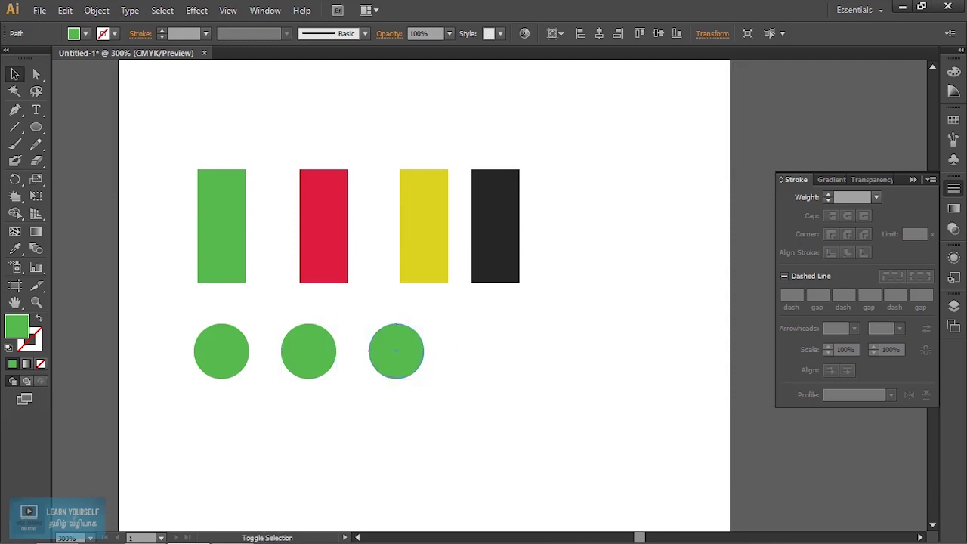
left_click(424, 352, "shift")
left_click(424, 352, "shift")
left_click_drag(423, 351, 515, 351)
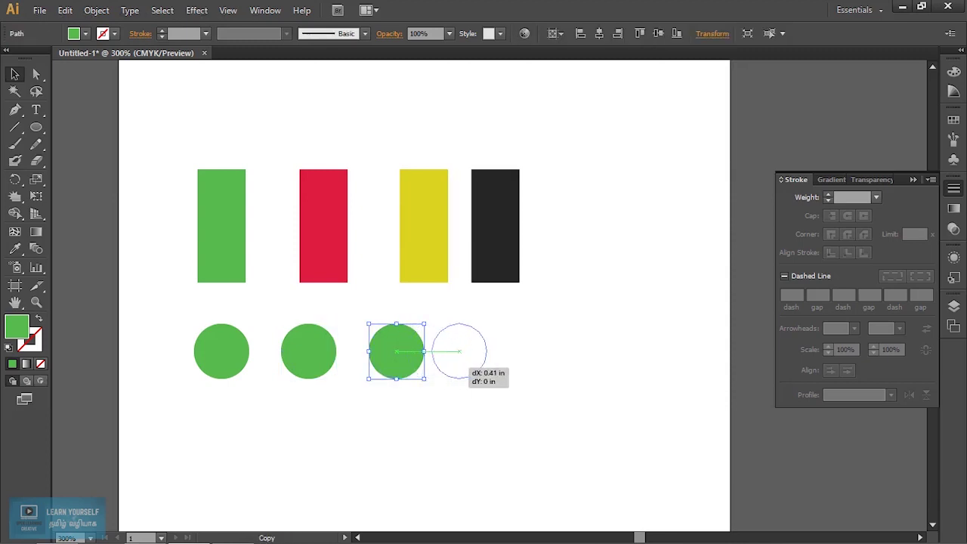
Eyedropper black onto the fourth circle and yellow onto the third circle
key("i")
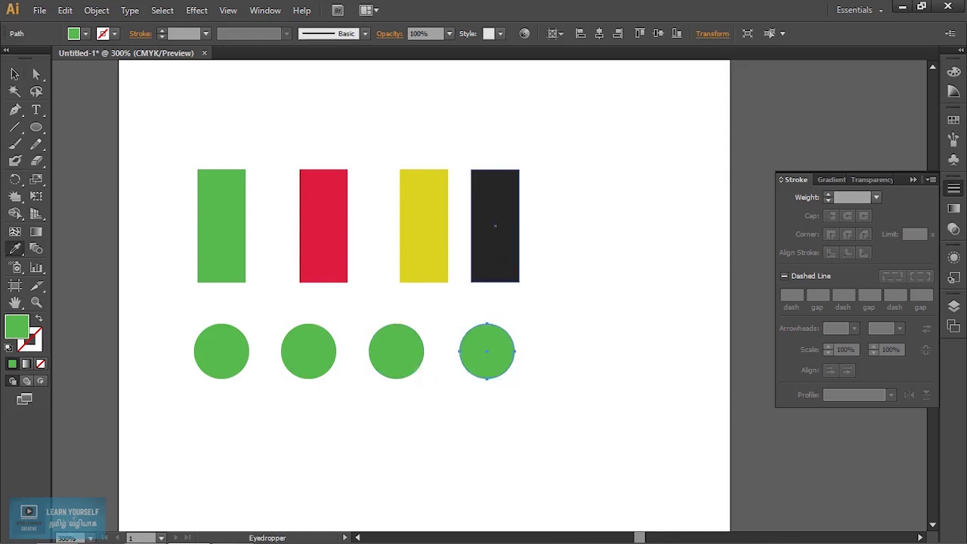
left_click(495, 225)
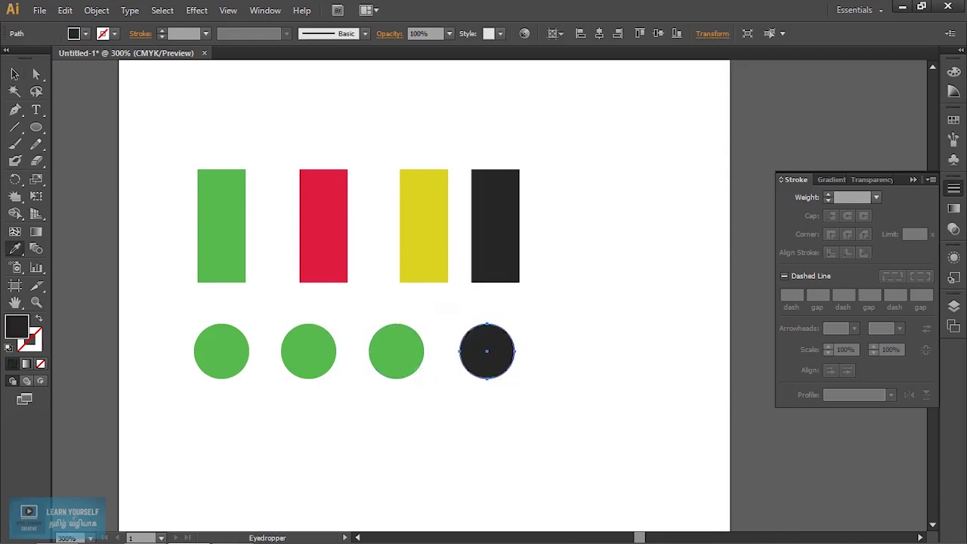
key("v")
left_click(398, 355)
key("i")
left_click(424, 225)
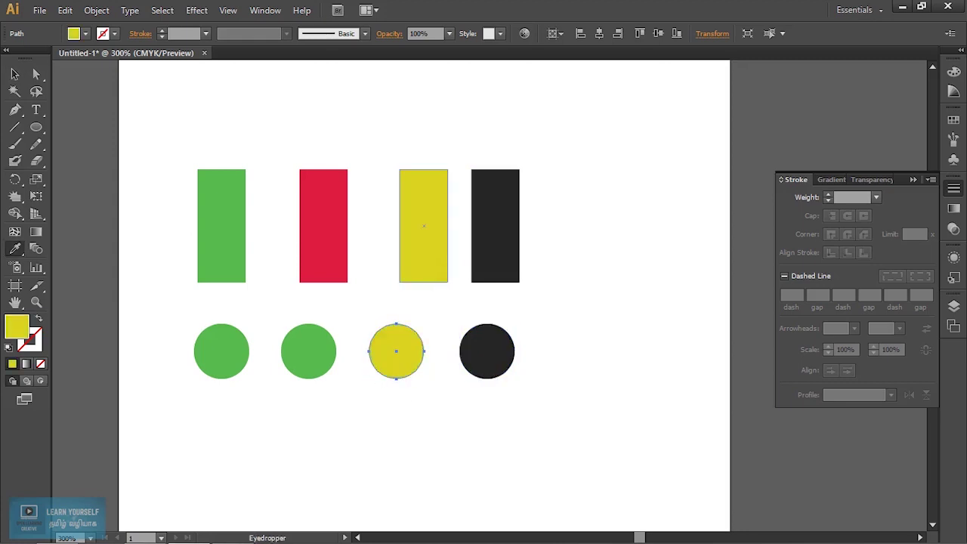
Give the second circle the red rectangle's fill with the Eyedropper
key("v")
left_click(308, 351)
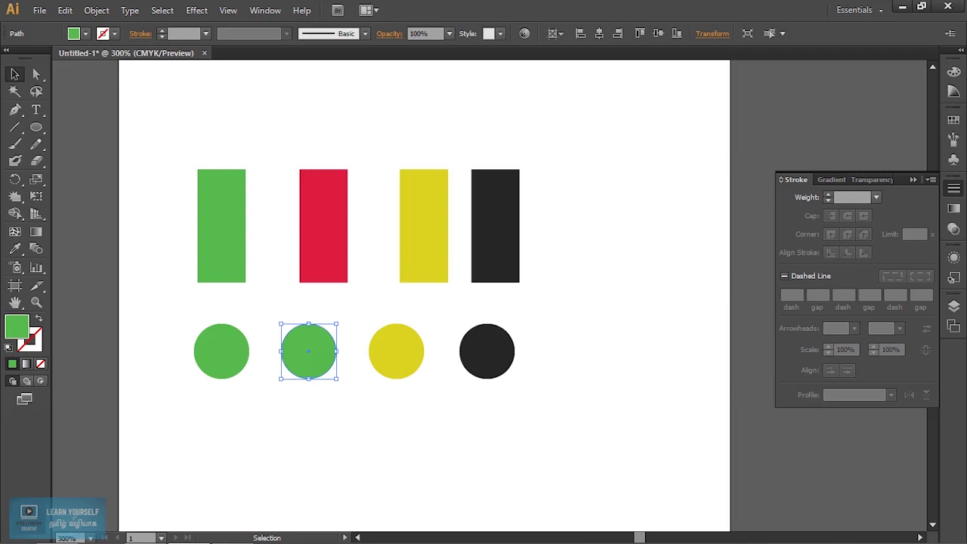
key("i")
left_click(332, 264)
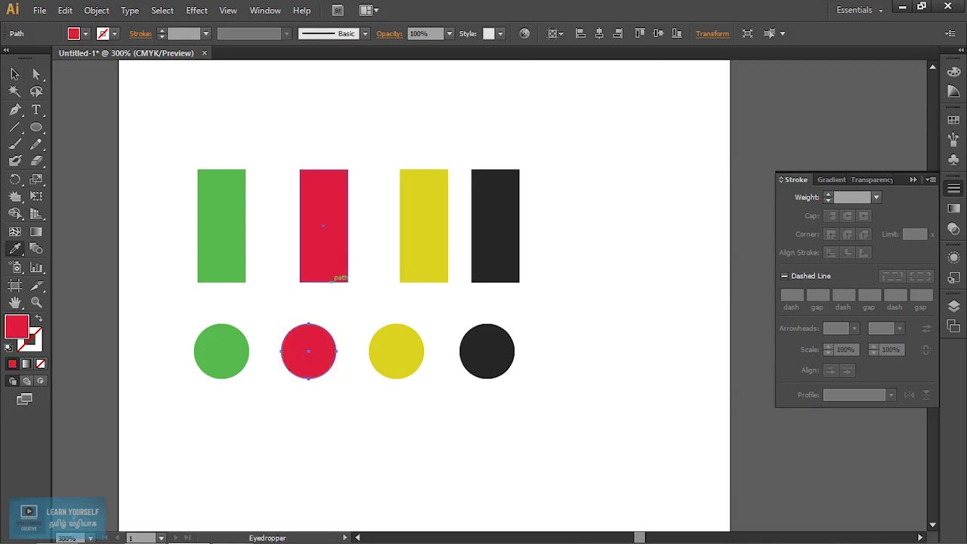
key("v")
Reorder the circles in a lower row: black, yellow, red, green from left to right
left_click(392, 438)
mouse_move(308, 351)
left_mouse_down()
mouse_move(308, 425)
mouse_move(202, 417)
left_mouse_up()
left_click_drag(222, 351, 542, 412)
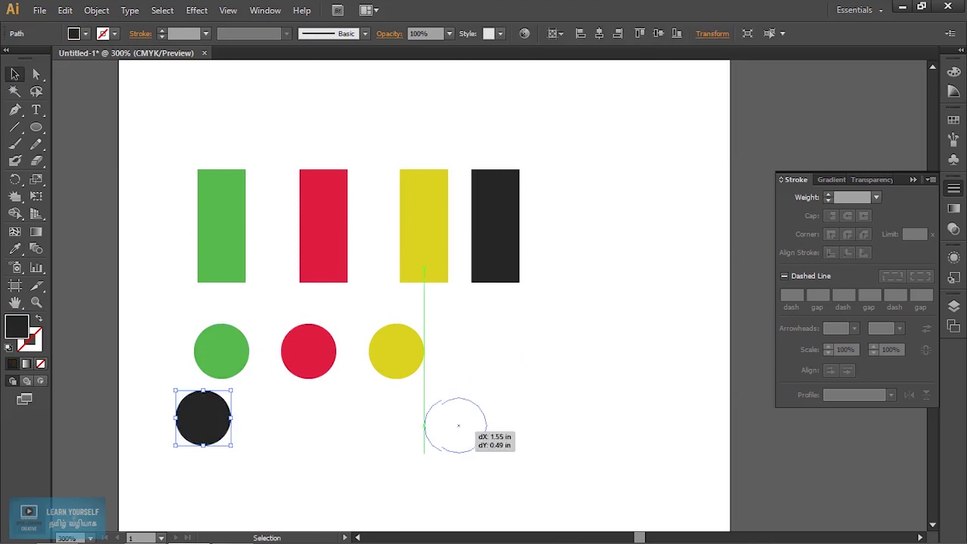
left_click_drag(308, 351, 448, 417)
left_click_drag(396, 351, 323, 414)
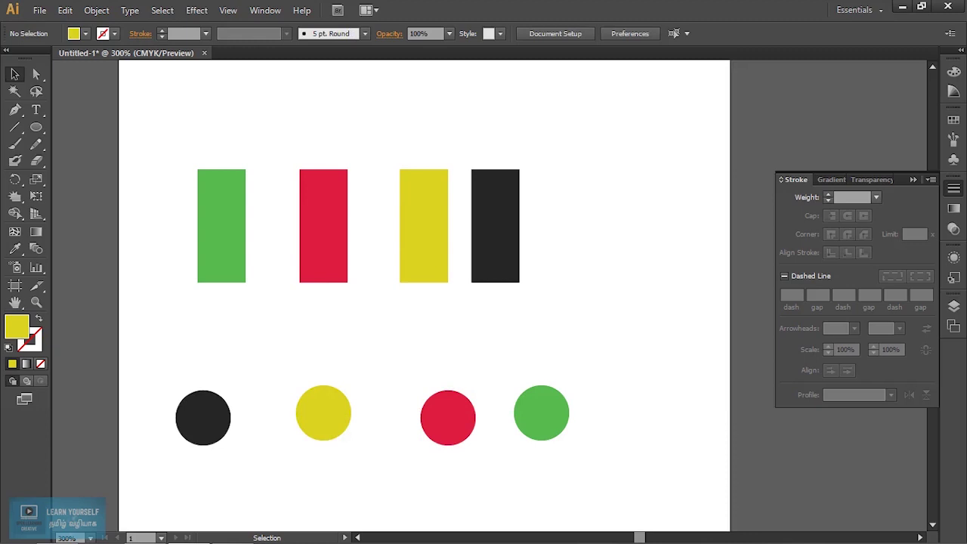
left_click_drag(130, 155, 567, 259)
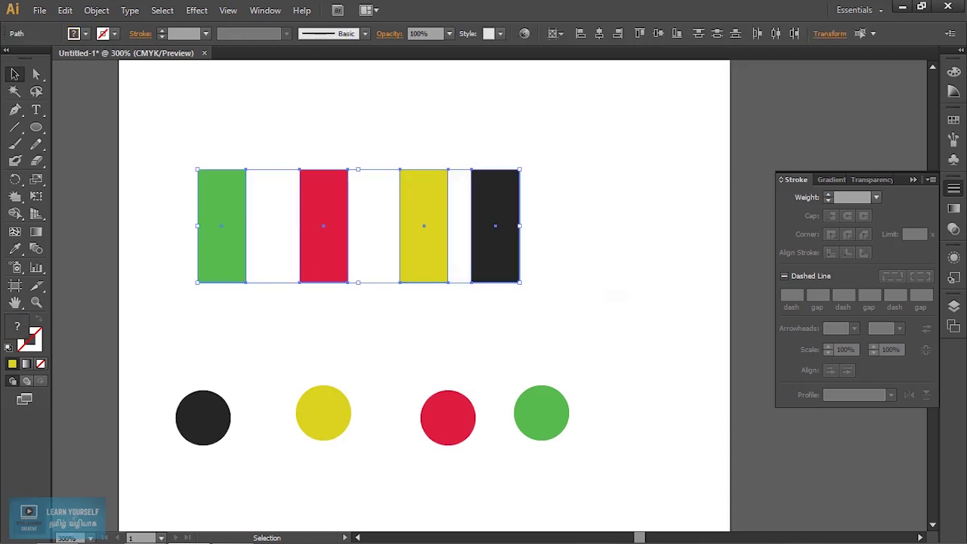
Move the yellow rectangle lower and the red and black ones higher, then select all four
left_click(457, 324)
left_click_drag(424, 225, 432, 289)
left_click_drag(495, 231, 500, 173)
left_click_drag(337, 251, 346, 181)
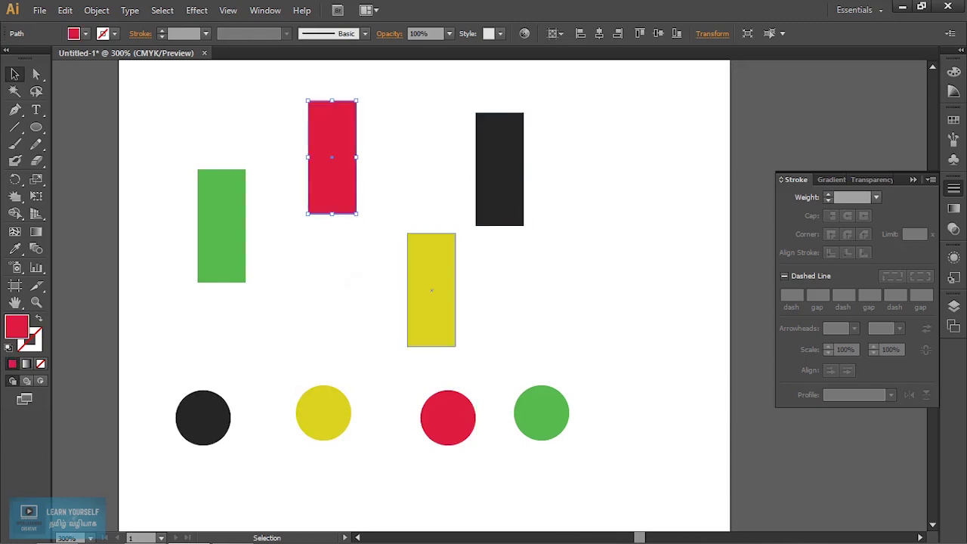
left_click_drag(165, 133, 641, 295)
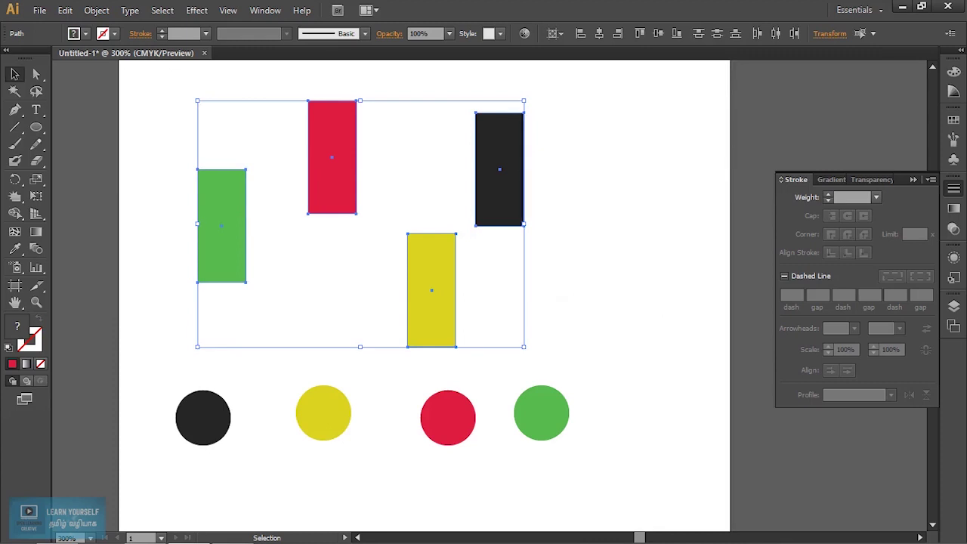
mouse_move(144, 146)
left_mouse_down()
mouse_move(323, 171)
mouse_move(391, 222)
mouse_move(558, 259)
left_mouse_up()
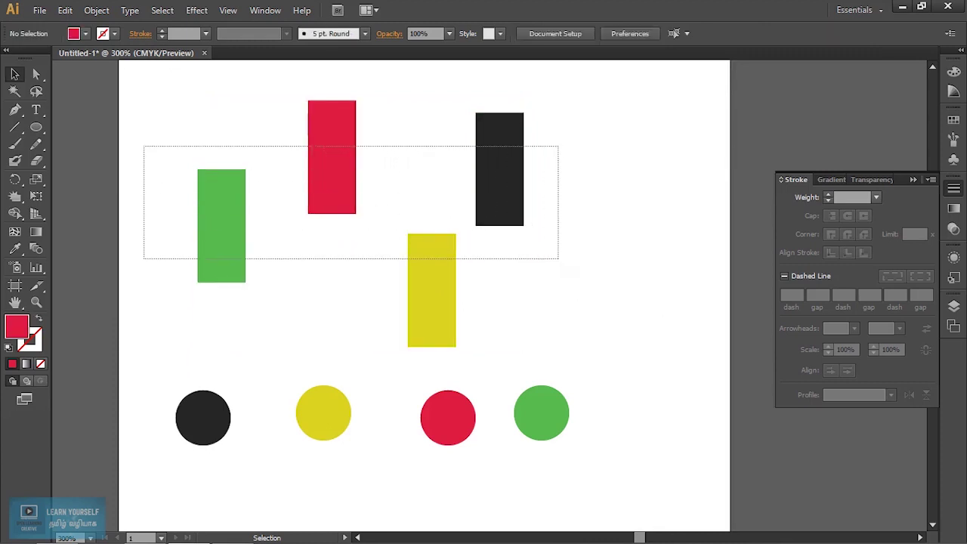
left_click_drag(558, 259, 558, 258)
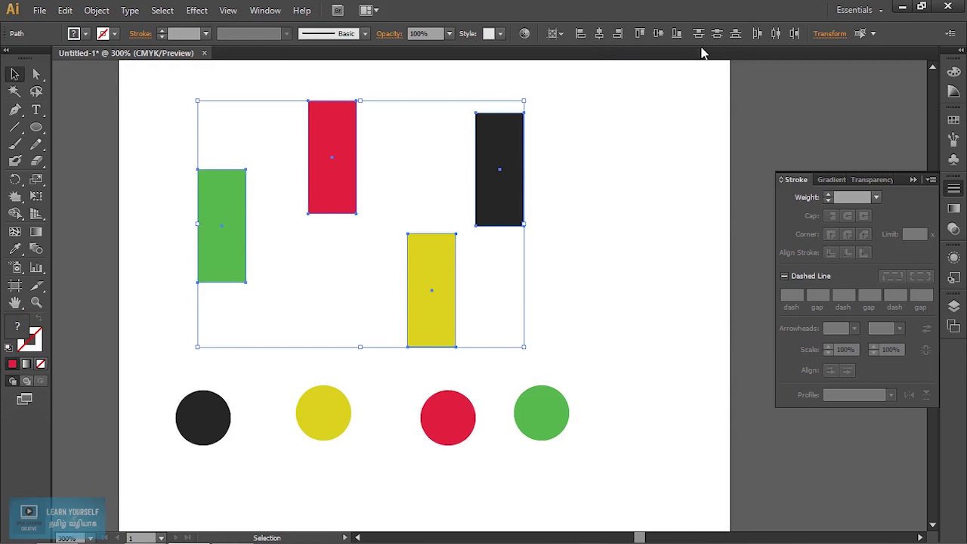
left_click(264, 10)
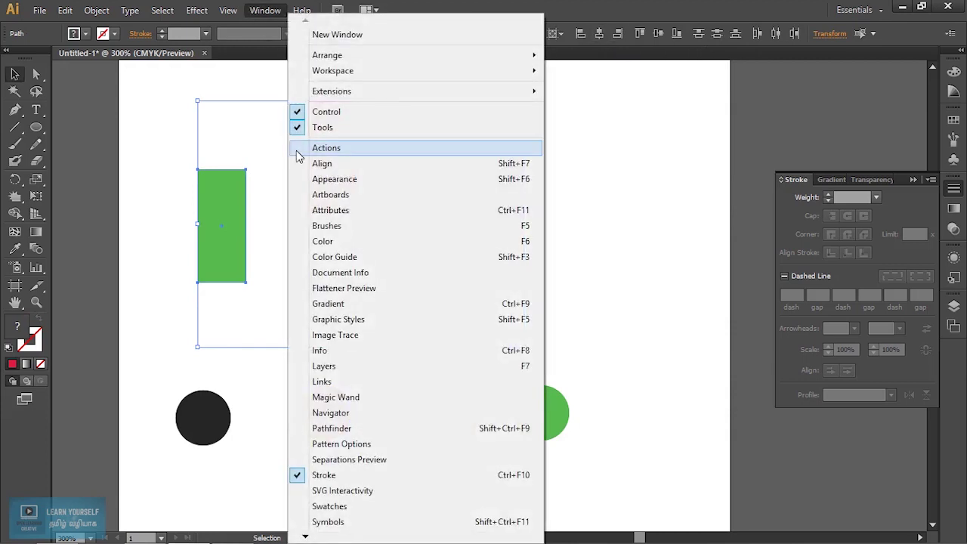
Dock the Align panel at the top right, trying then undoing a horizontal centre alignment
left_click(321, 164)
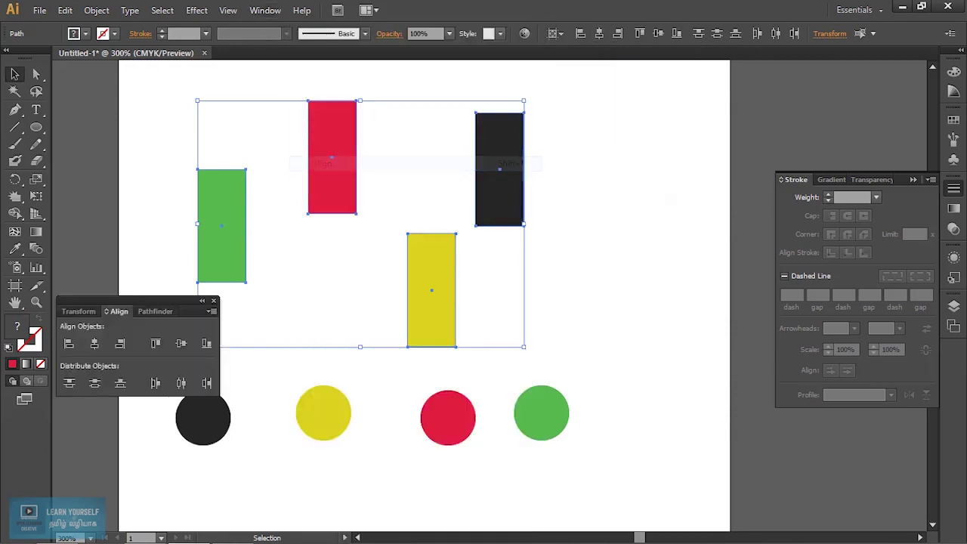
left_click_drag(160, 300, 748, 99)
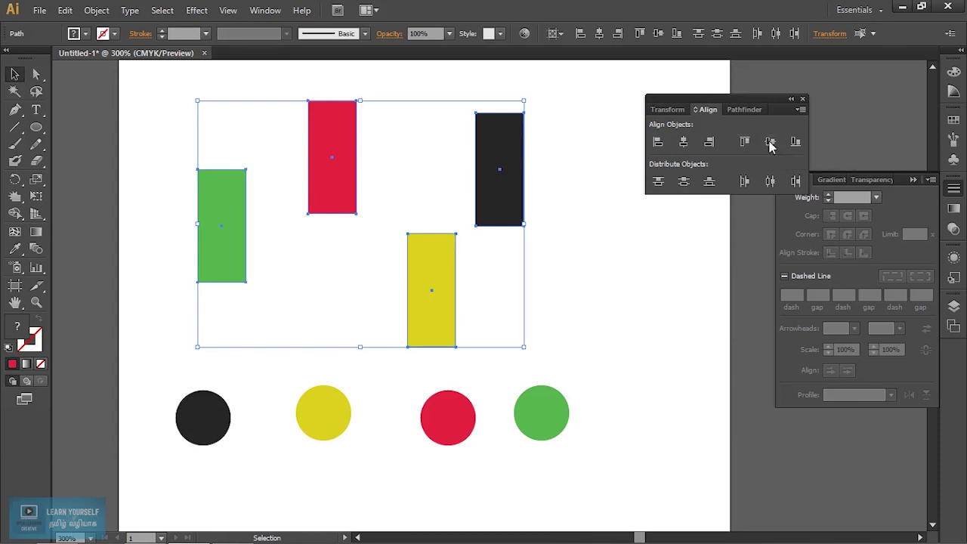
left_click(684, 143)
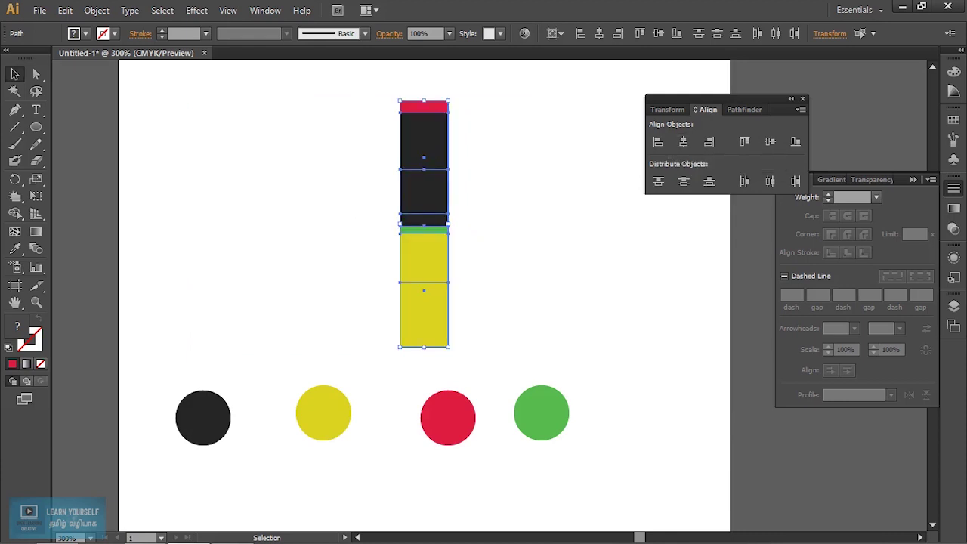
key("ctrl+z")
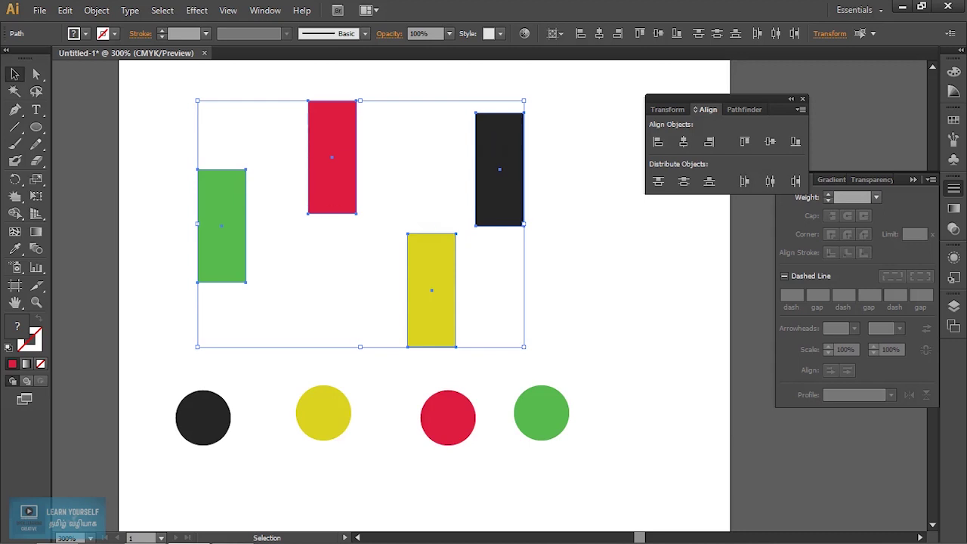
left_click(560, 35)
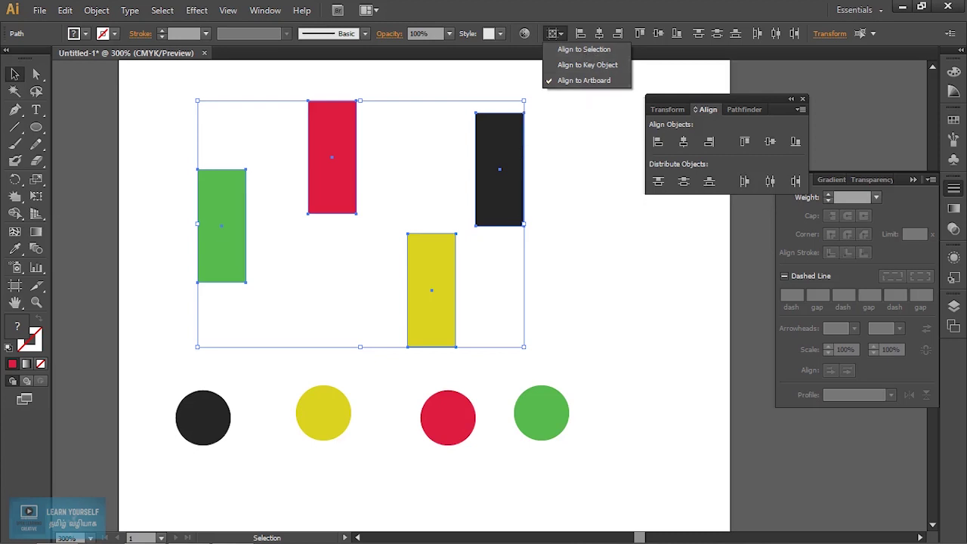
Vertically centre the four rectangles into one level row, undoing a trial distribution
left_click(769, 149)
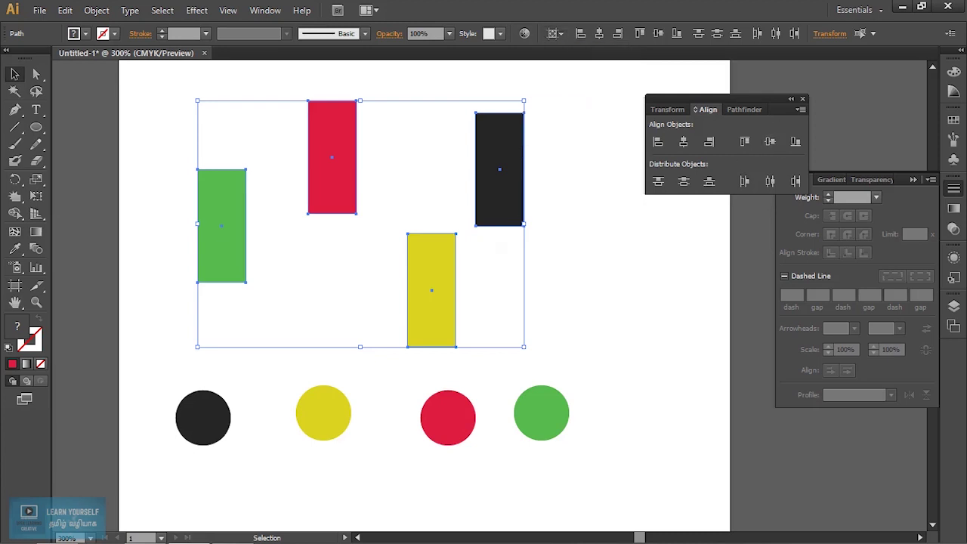
left_click(769, 143)
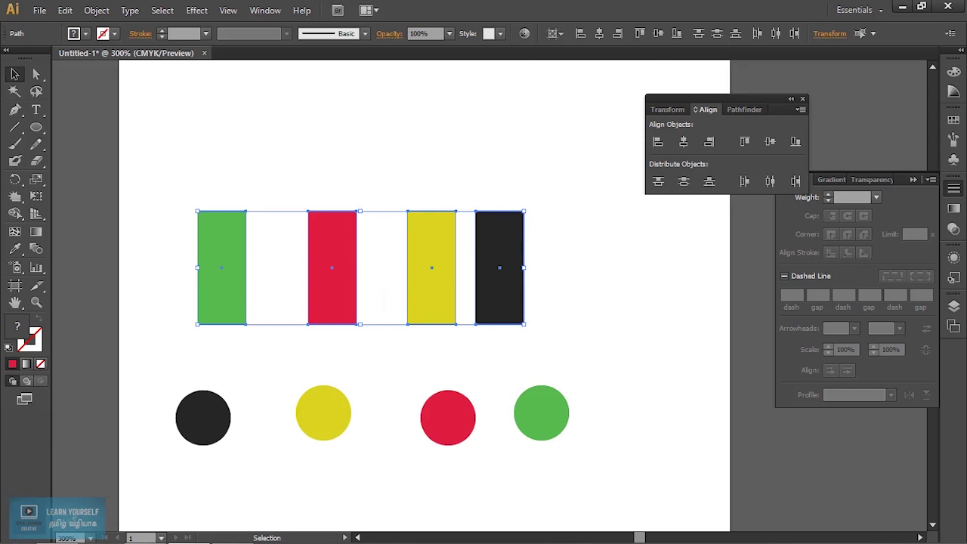
left_click(769, 188)
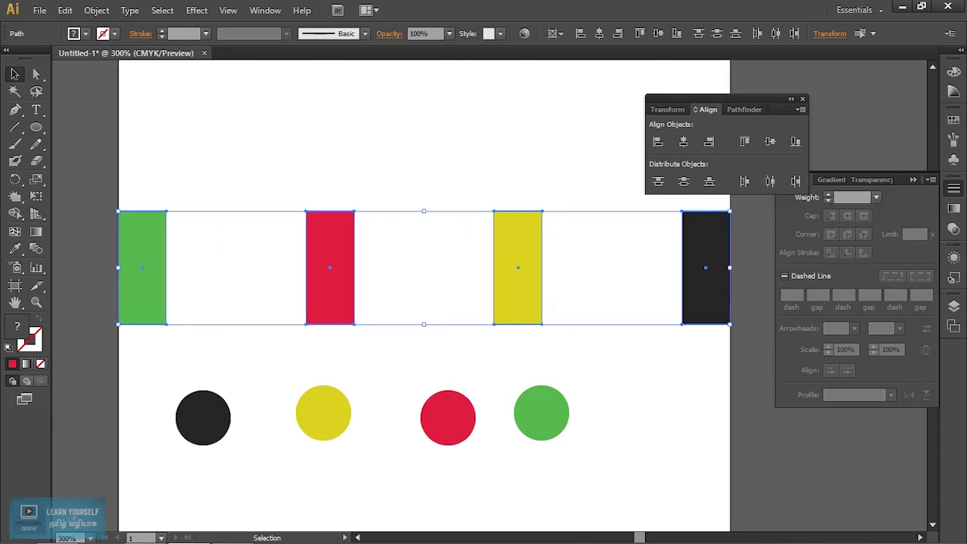
key("ctrl+z")
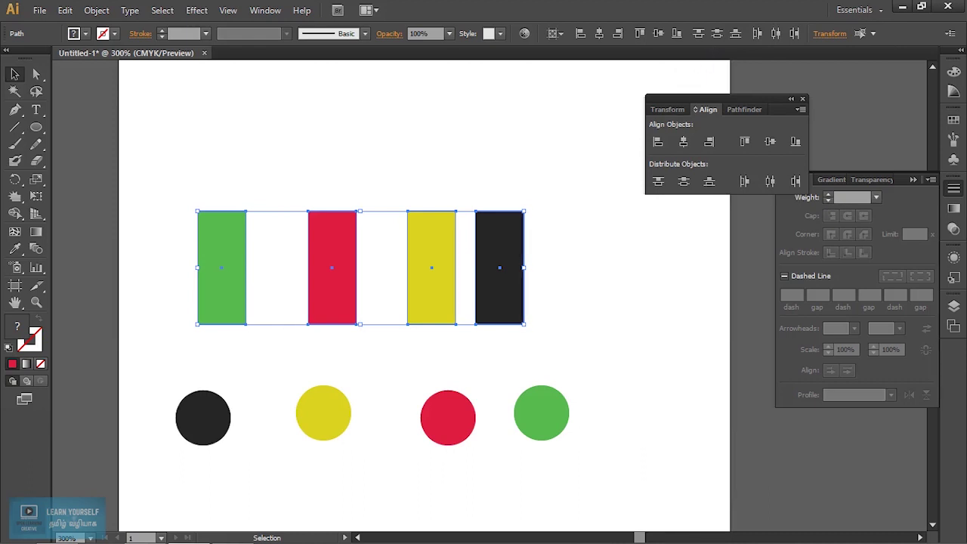
Distribute the rectangles' centres evenly with Align To set to Selection
left_click(562, 32)
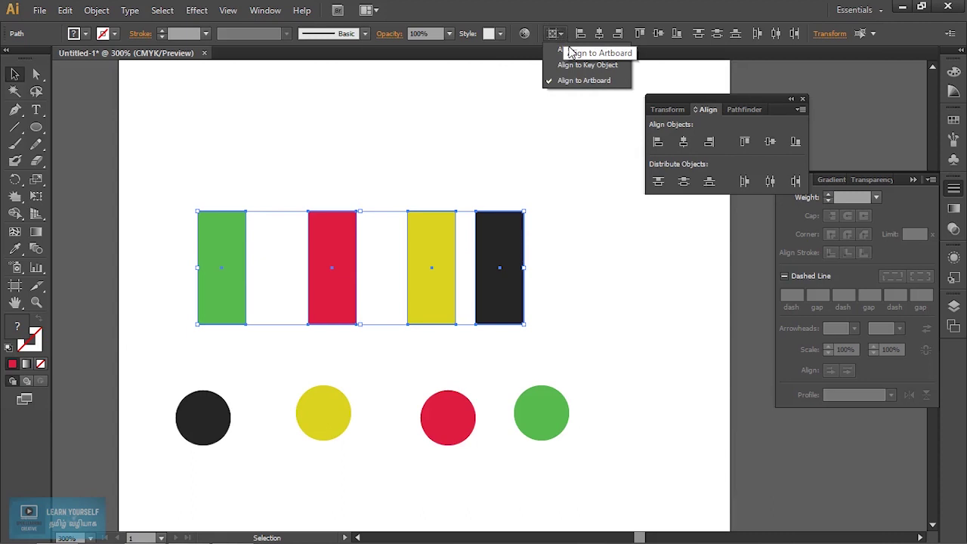
left_click(587, 56)
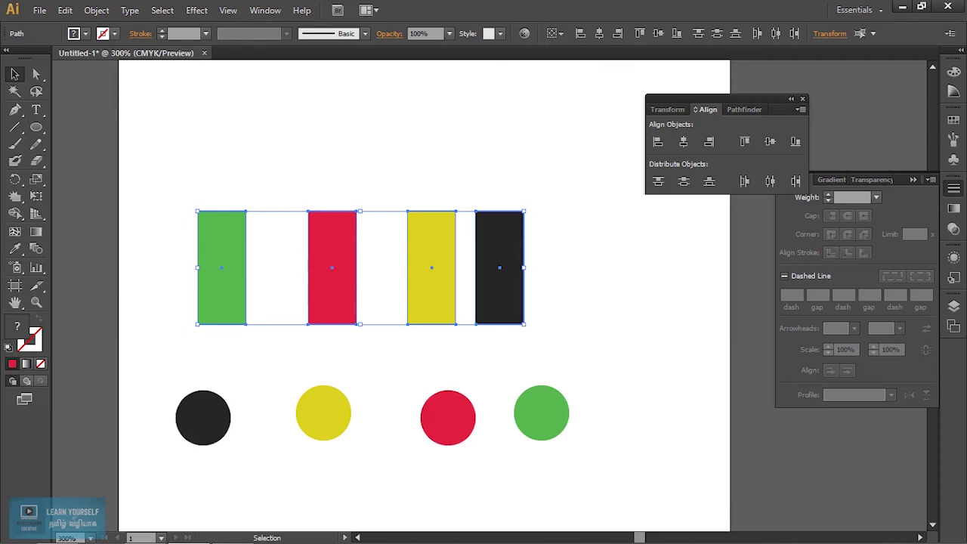
left_click(772, 181)
Switch Align To back to Artboard and distribute the rectangles across the full artboard width
left_click(559, 34)
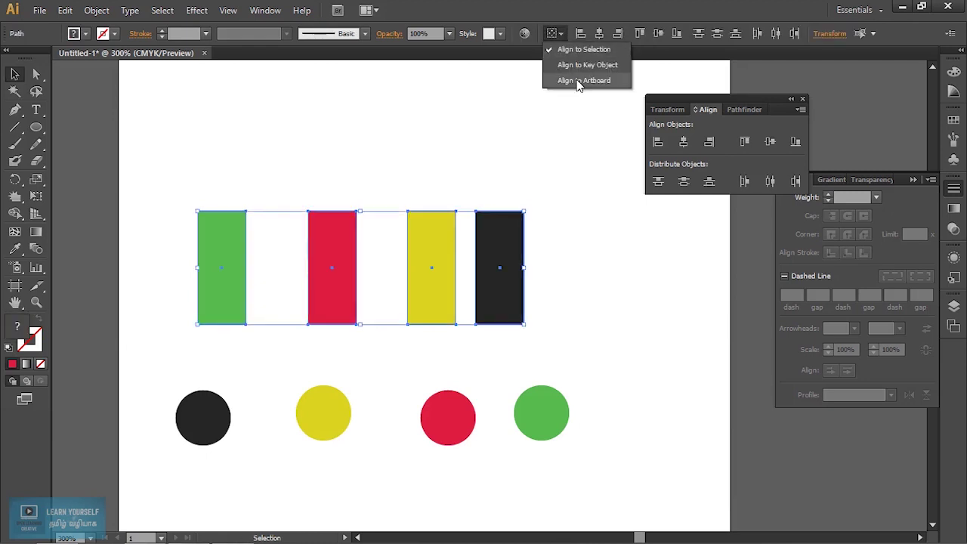
left_click(576, 80)
left_click(770, 181)
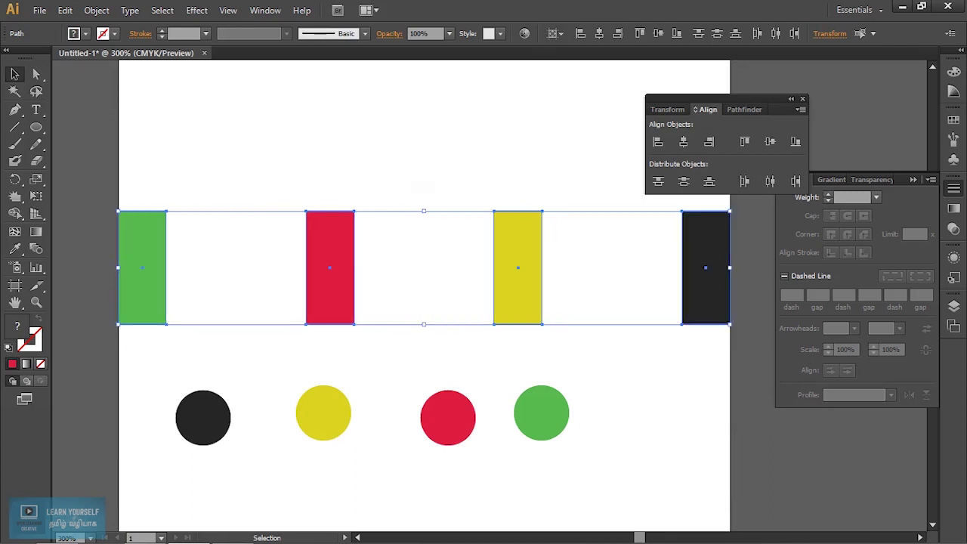
left_click(423, 355)
Move the green, yellow and black rectangles up and inward, then shift all four left
left_click_drag(142, 268, 247, 173)
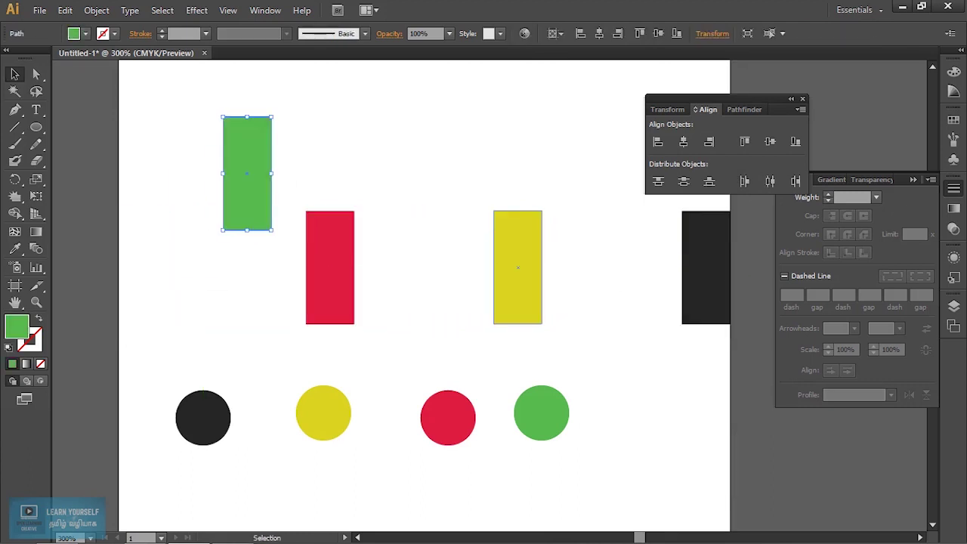
left_click_drag(518, 267, 448, 187)
left_click_drag(703, 265, 531, 253)
left_click_drag(201, 169, 586, 291)
left_click_drag(533, 309, 460, 310)
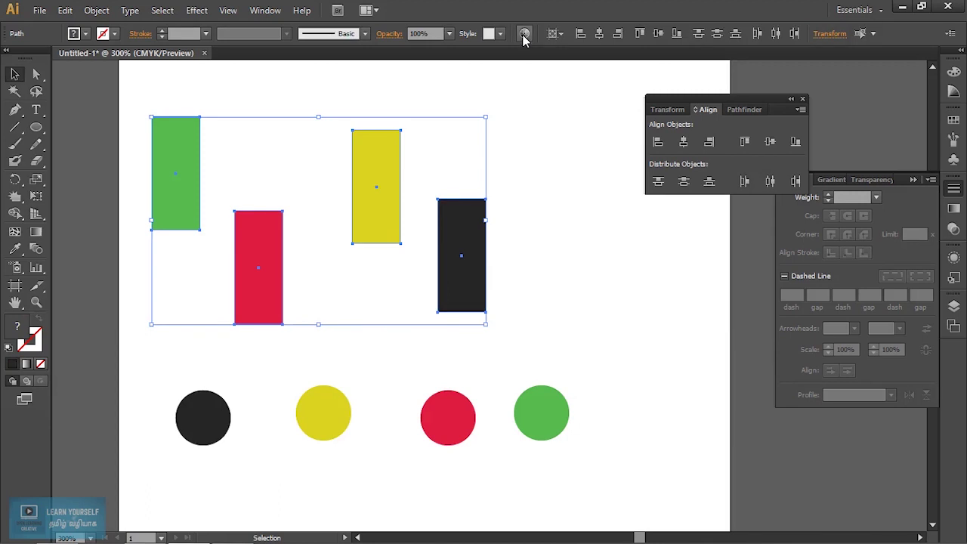
With Align To set to Selection, vertically align the rectangles into one row
left_click(560, 34)
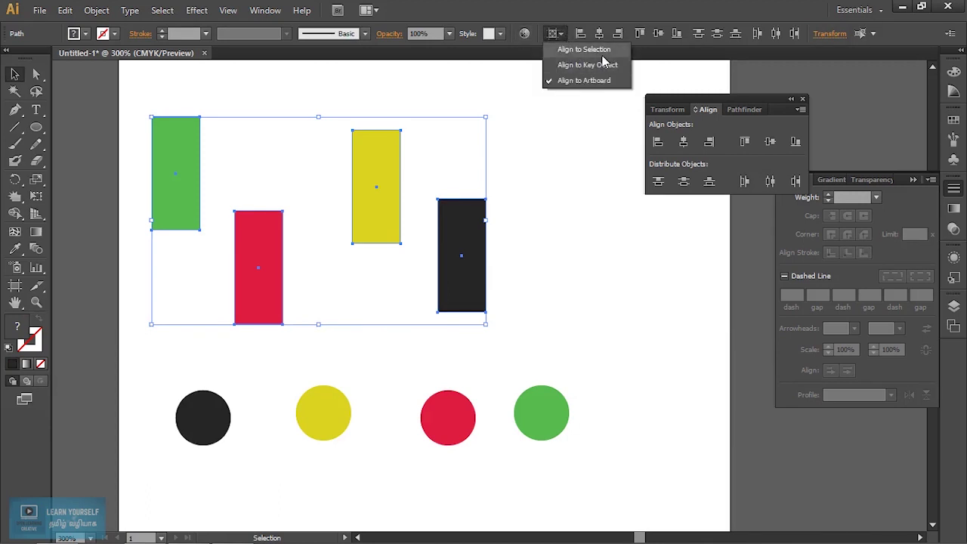
left_click(601, 49)
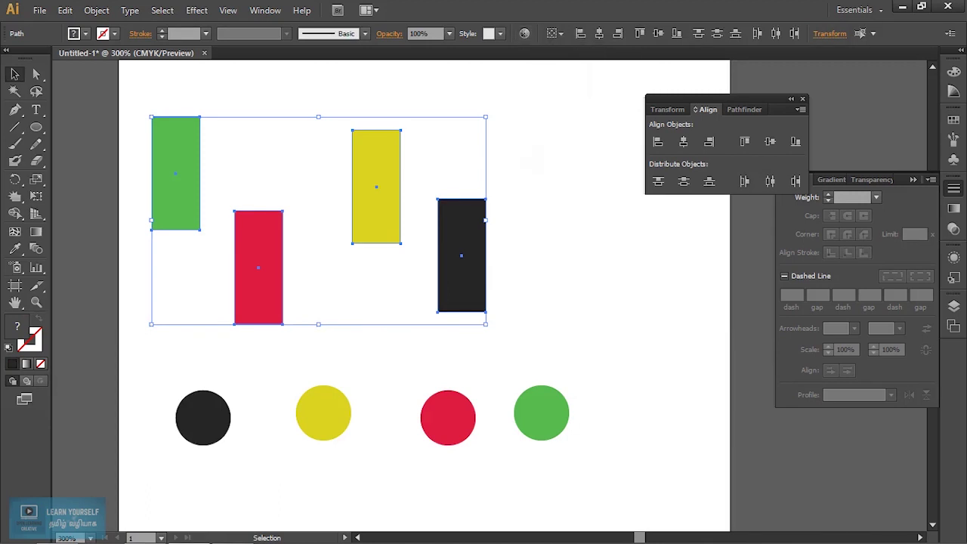
left_click(770, 142)
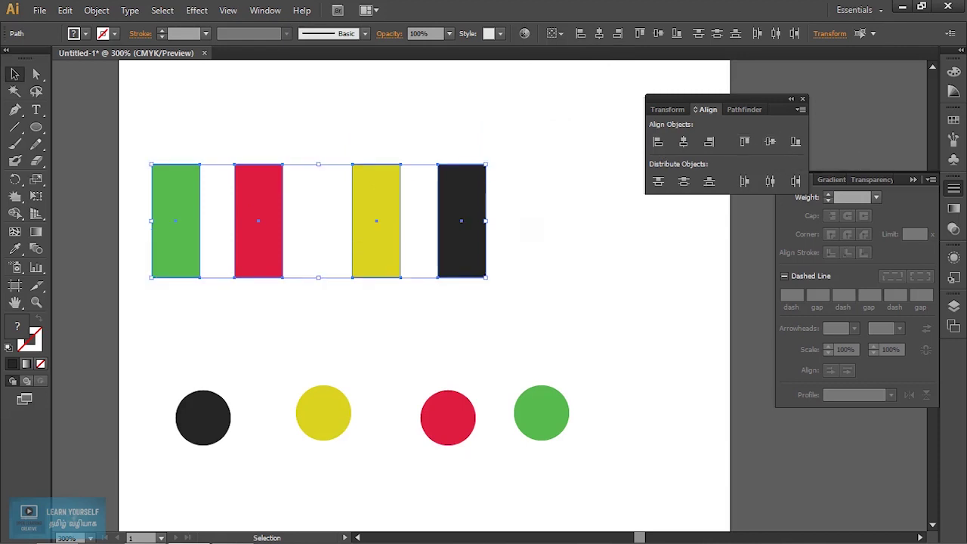
key("ctrl+z")
left_click(556, 33)
left_click(566, 65)
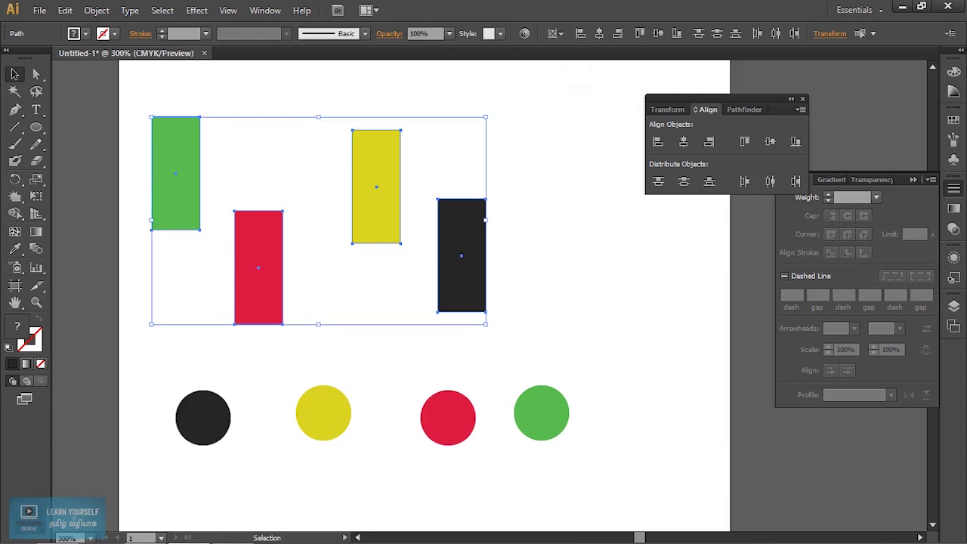
left_click(765, 145)
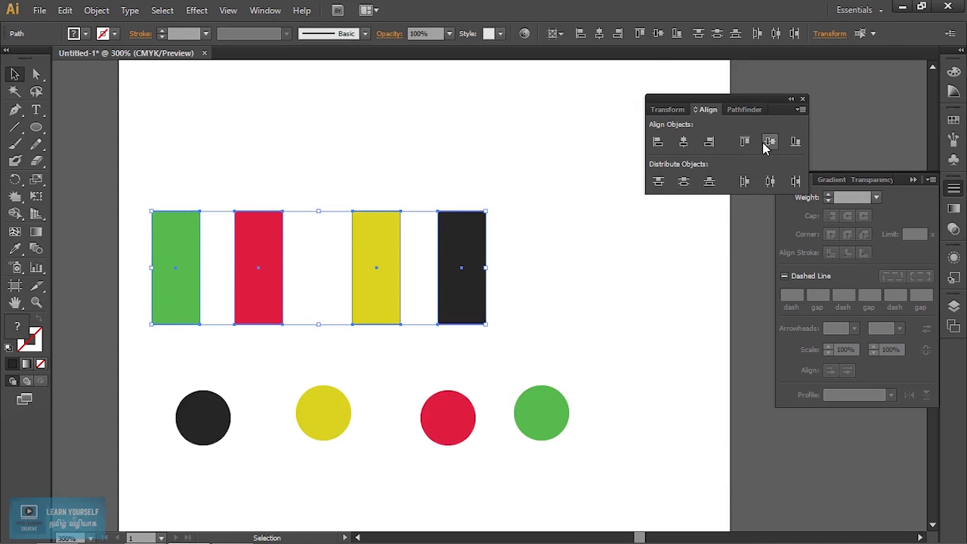
Centre all four rectangles horizontally on the artboard, stacking them under the black one
left_click_drag(150, 204, 491, 260)
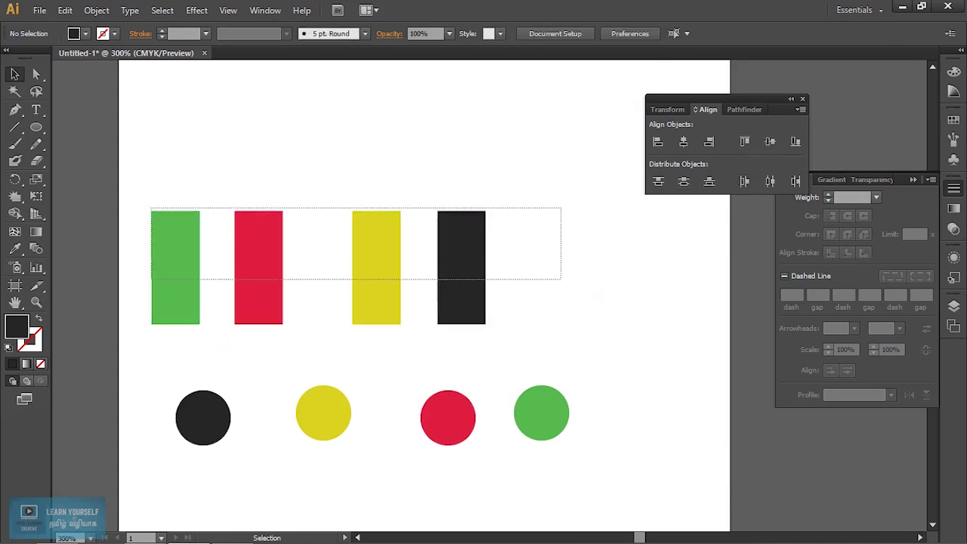
left_click(560, 34)
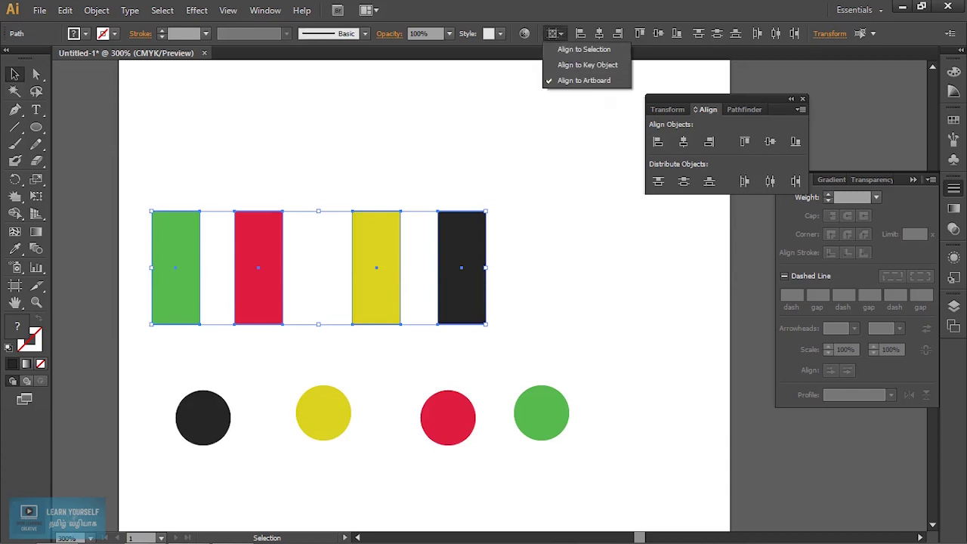
left_click(584, 49)
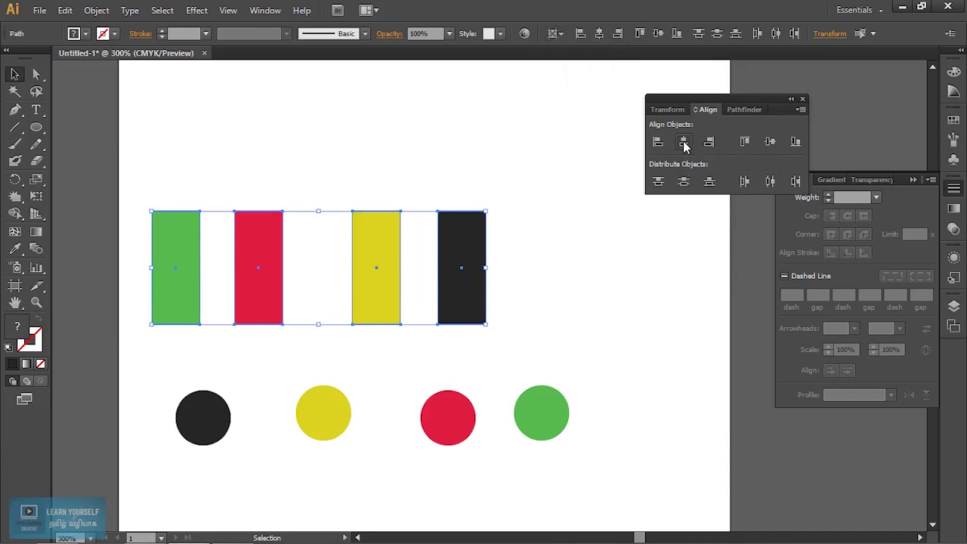
left_click(684, 142)
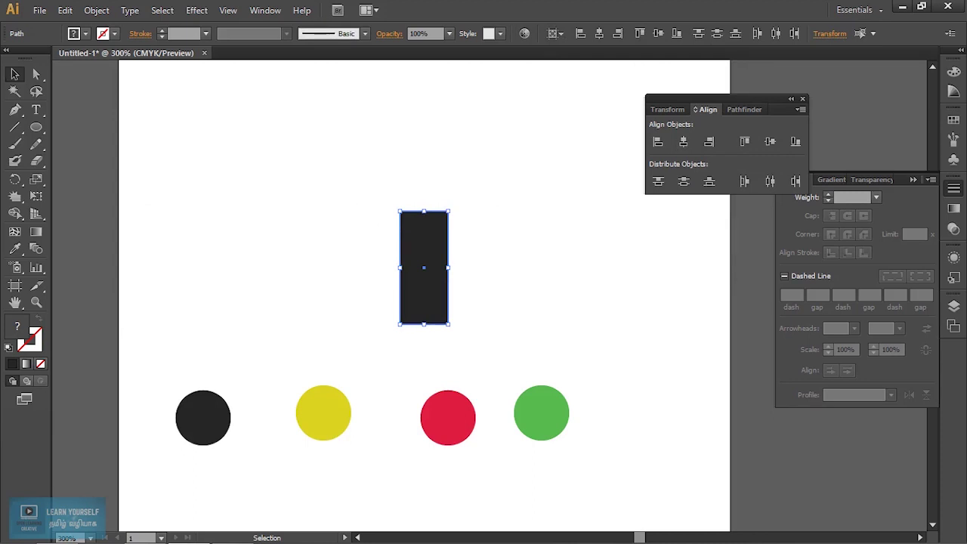
key("ctrl+1")
Zoom back to 200% and undo the horizontal centring of the four rectangles
key("ctrl+plus")
key("ctrl+plus")
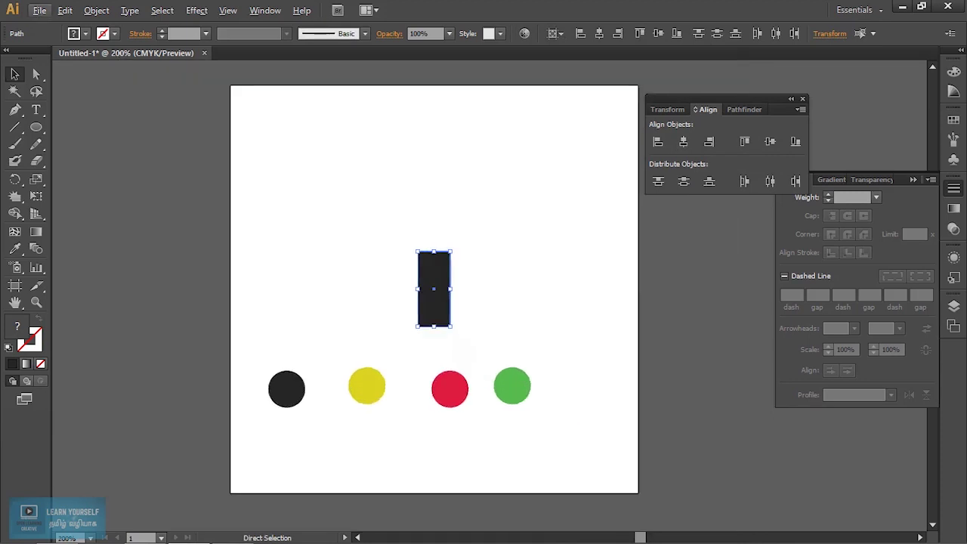
key("ctrl+z")
key("v")
key("ctrl+shift+a")
left_click_drag(234, 238, 483, 306)
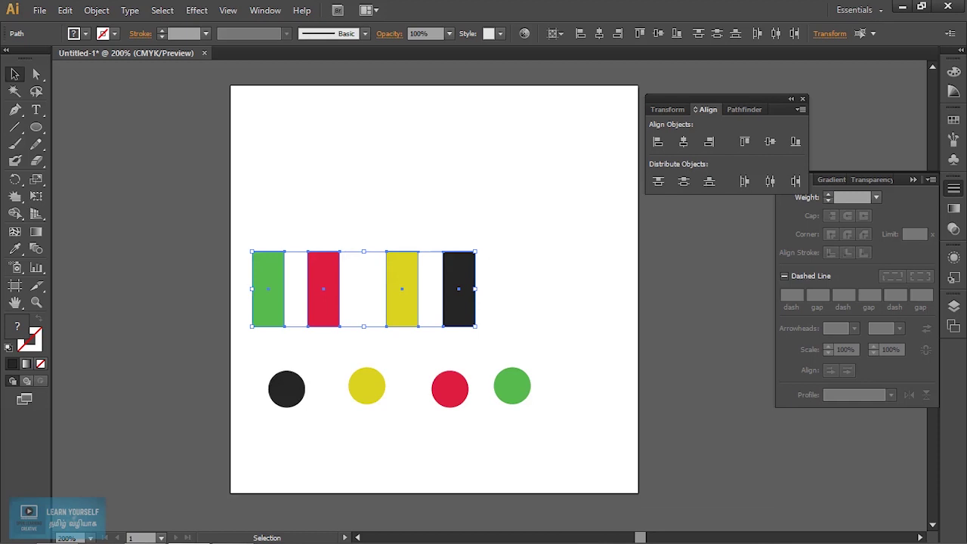
Scatter the rectangles: yellow at the artboard top, black at right, red and green around the red circle
key("ctrl+shift+a")
left_click_drag(275, 292, 281, 225)
left_click_drag(325, 290, 373, 231)
mouse_move(417, 327)
left_mouse_down()
mouse_move(446, 258)
mouse_move(567, 162)
left_mouse_up()
key("ctrl+shift+a")
left_click_drag(438, 220, 441, 134)
mouse_move(589, 189)
left_mouse_down()
mouse_move(548, 223)
mouse_move(538, 251)
left_mouse_up()
left_click_drag(370, 230, 450, 329)
left_click_drag(284, 241, 452, 447)
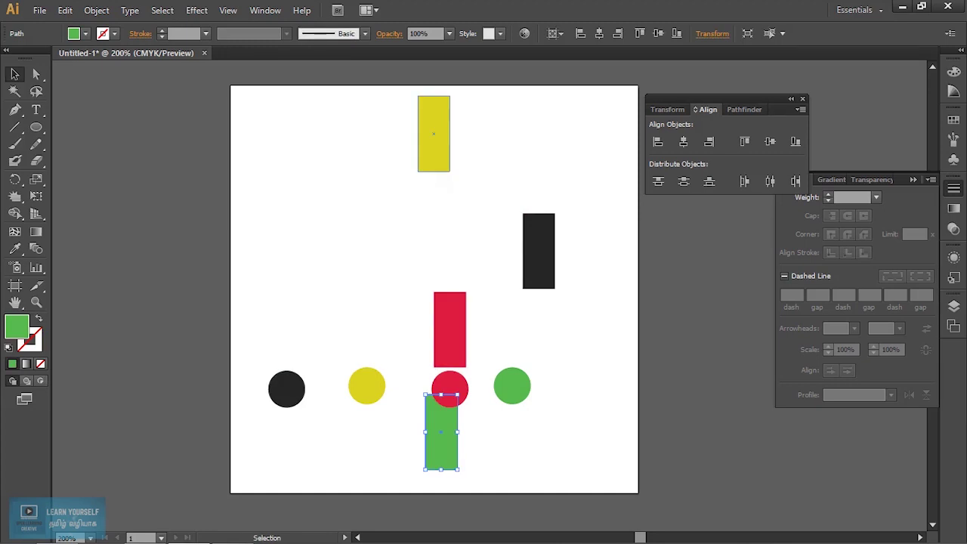
Select all four rectangles, trying and undoing a vertical align center
left_click(434, 133)
left_click(450, 329)
left_click(446, 438)
left_click(538, 251)
left_click_drag(557, 212, 426, 463)
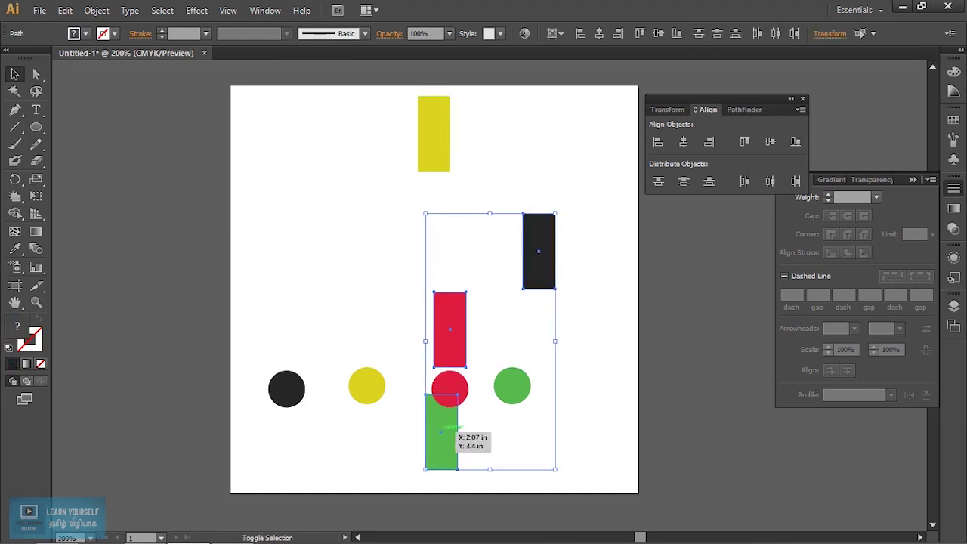
left_click(434, 134, "shift")
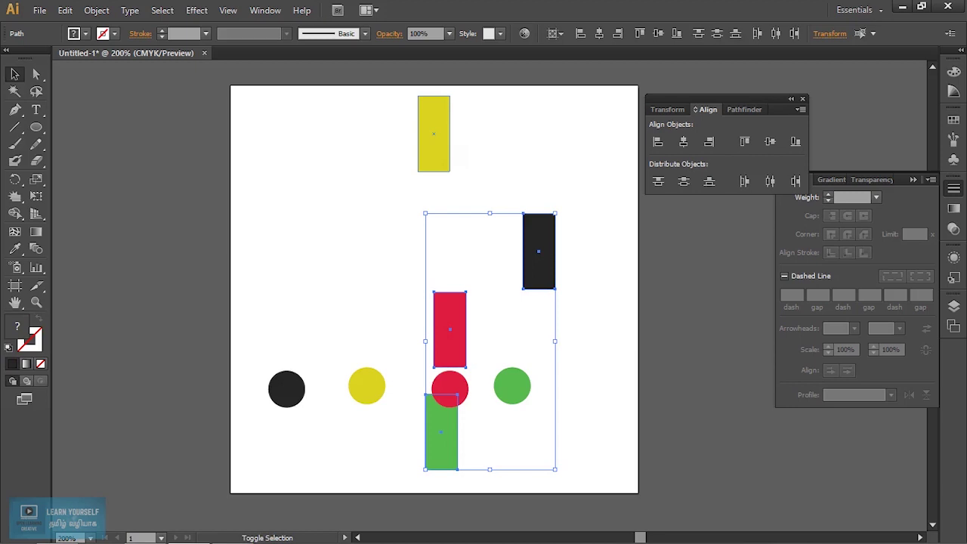
left_click(770, 142)
key("ctrl+z")
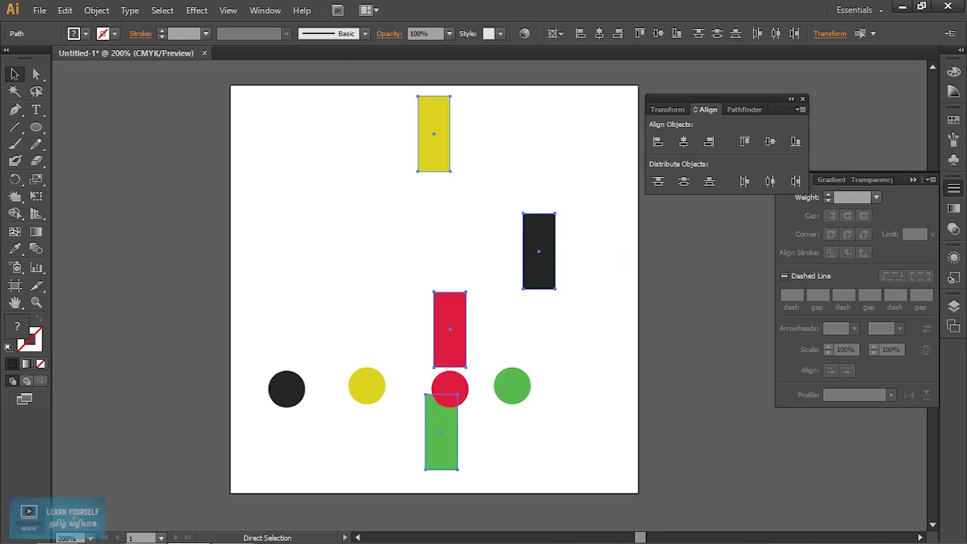
Align the rectangles into one evenly distributed vertical column and drag it to the left edge
left_click(683, 142)
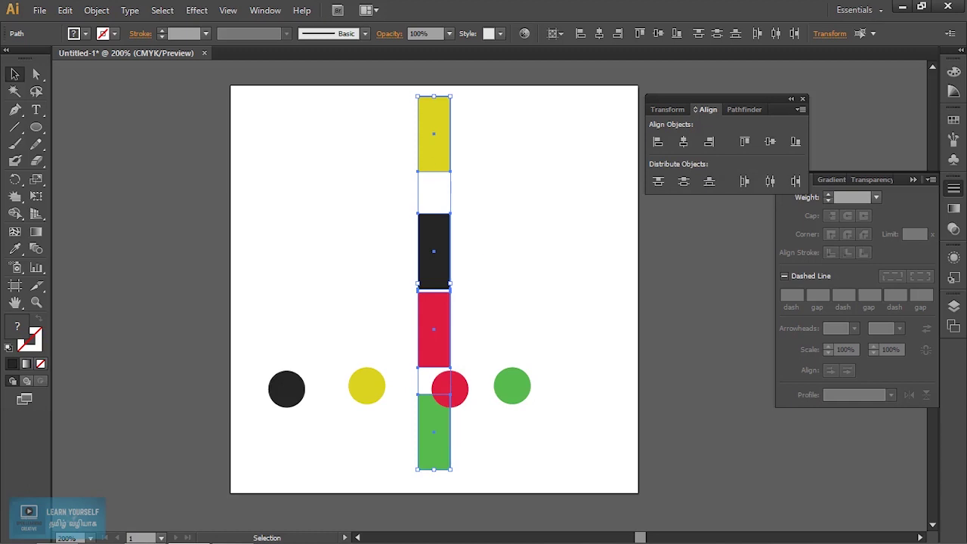
left_click(688, 182)
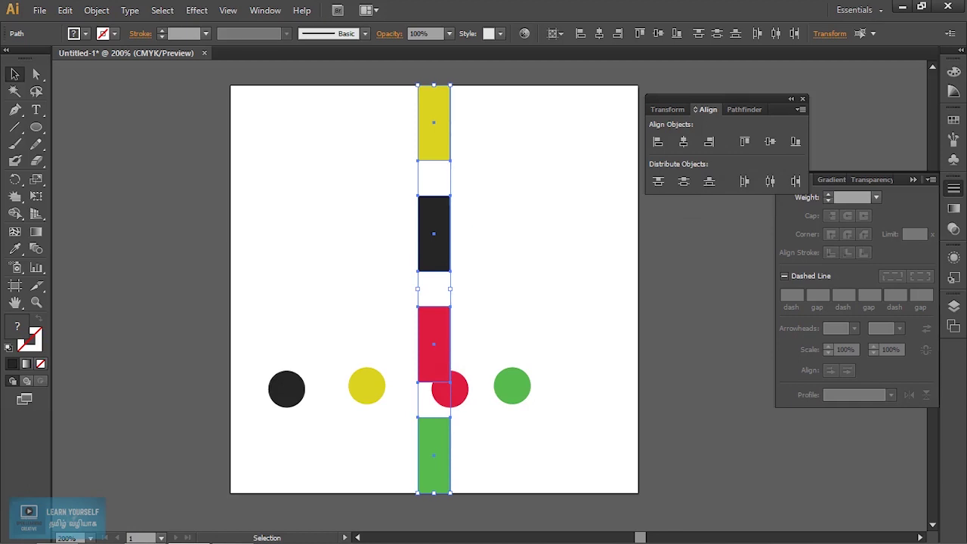
key("ctrl+z")
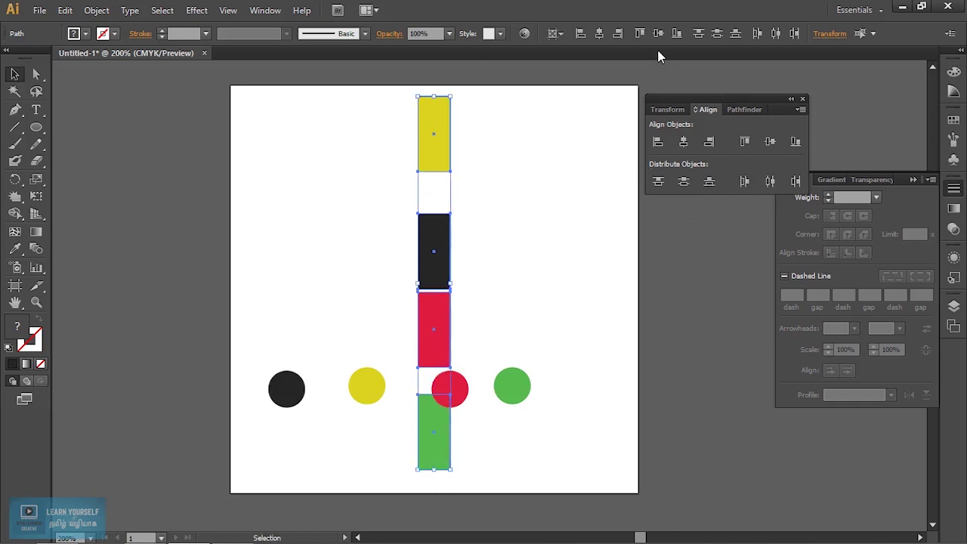
left_click(560, 34)
left_click(567, 53)
left_click(683, 182)
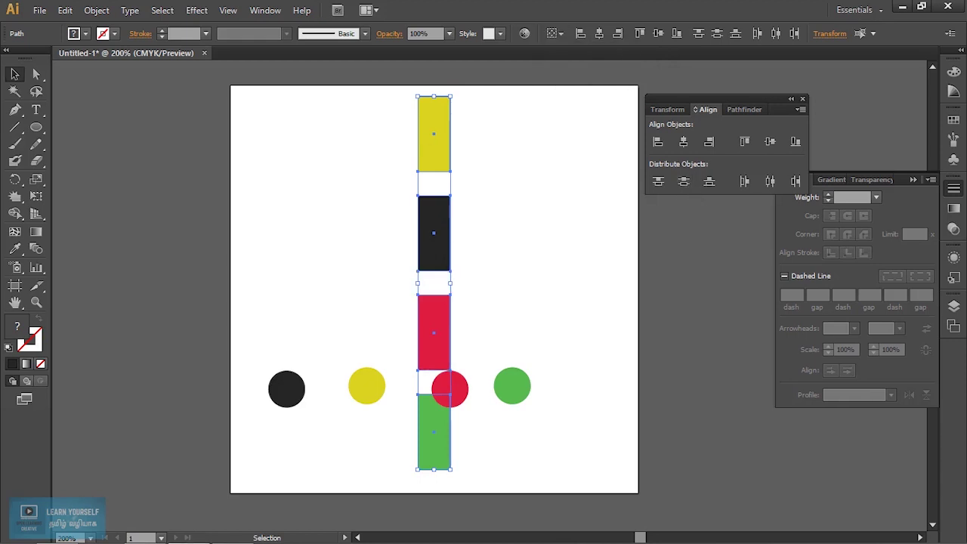
left_click_drag(442, 145, 269, 151)
Move the four circles to different heights and select them all
left_click(340, 325)
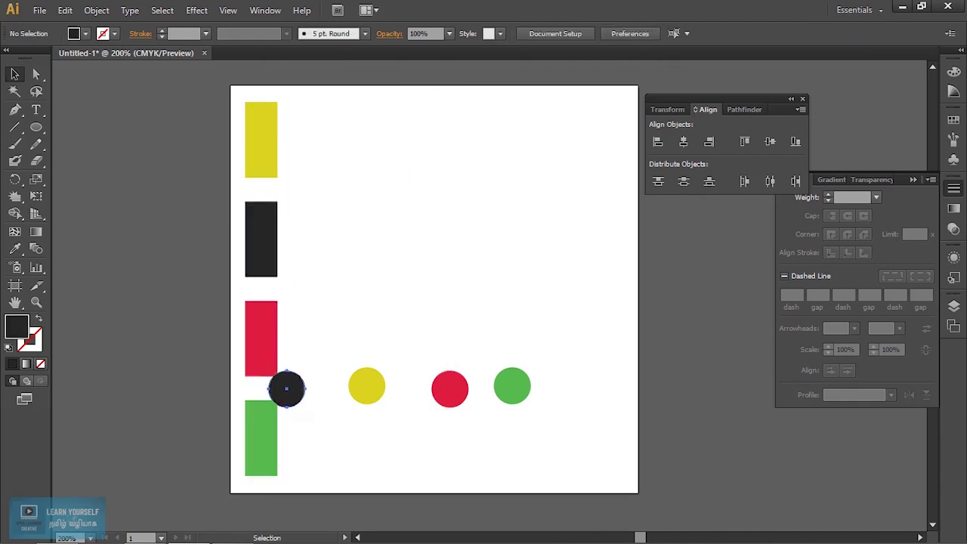
left_click_drag(286, 389, 391, 306)
left_click_drag(367, 386, 449, 329)
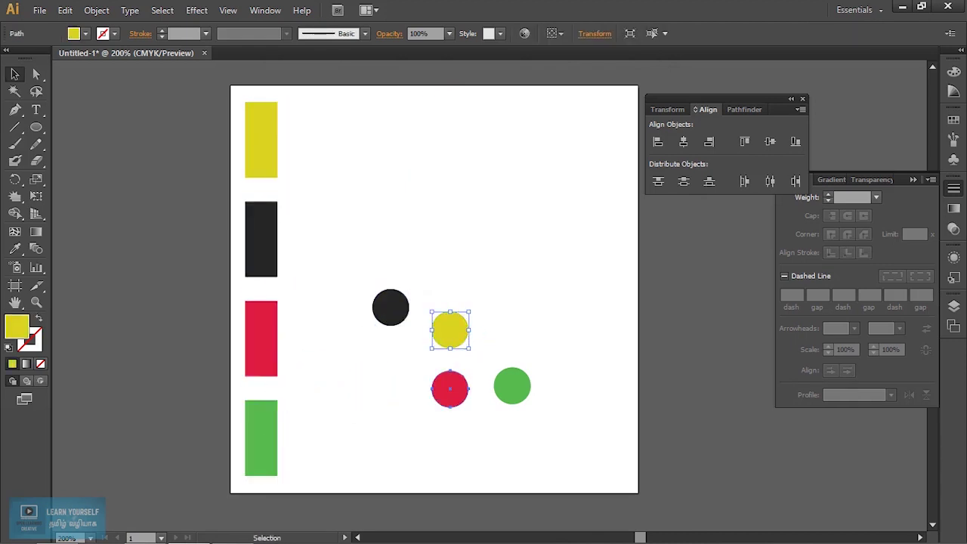
left_click_drag(449, 388, 431, 401)
left_click_drag(512, 386, 487, 398)
left_click_drag(360, 284, 574, 469)
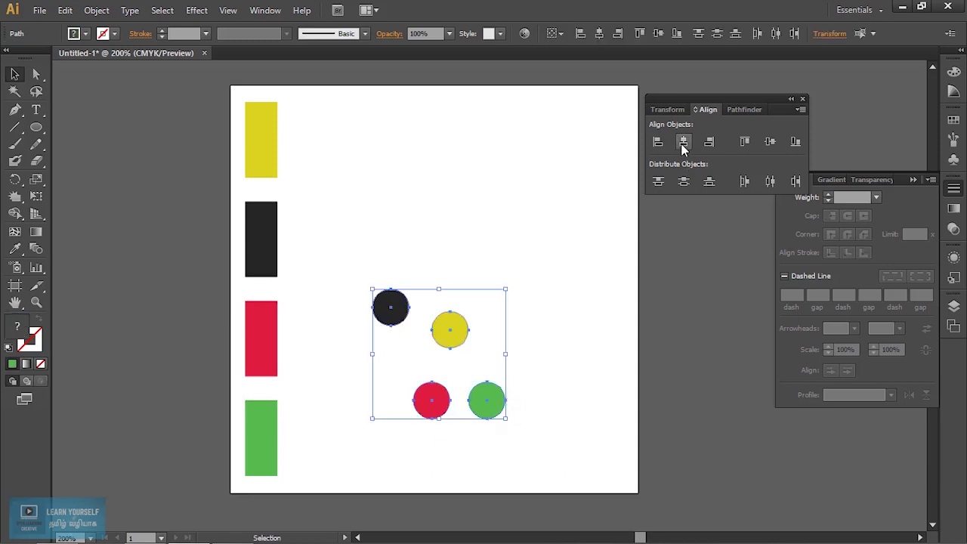
left_click(682, 141)
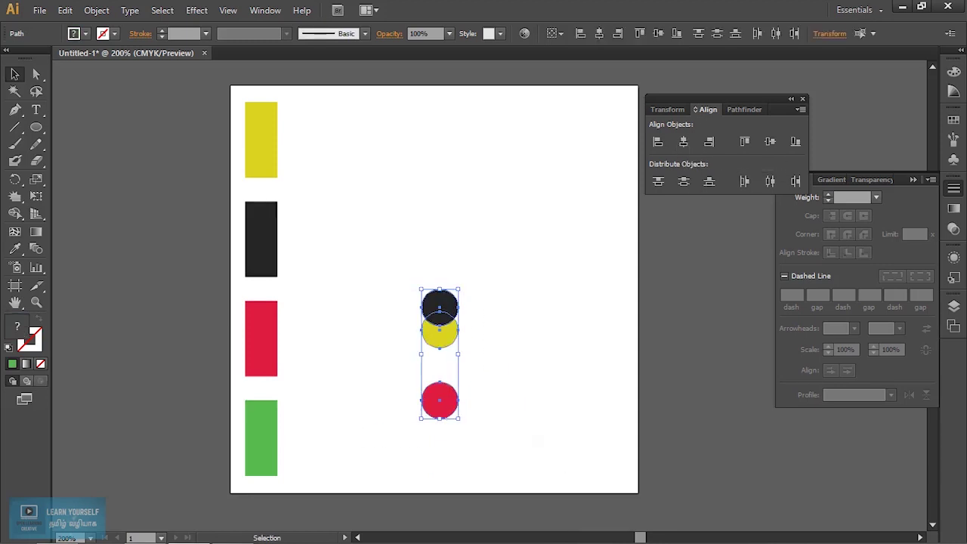
key("ctrl+z")
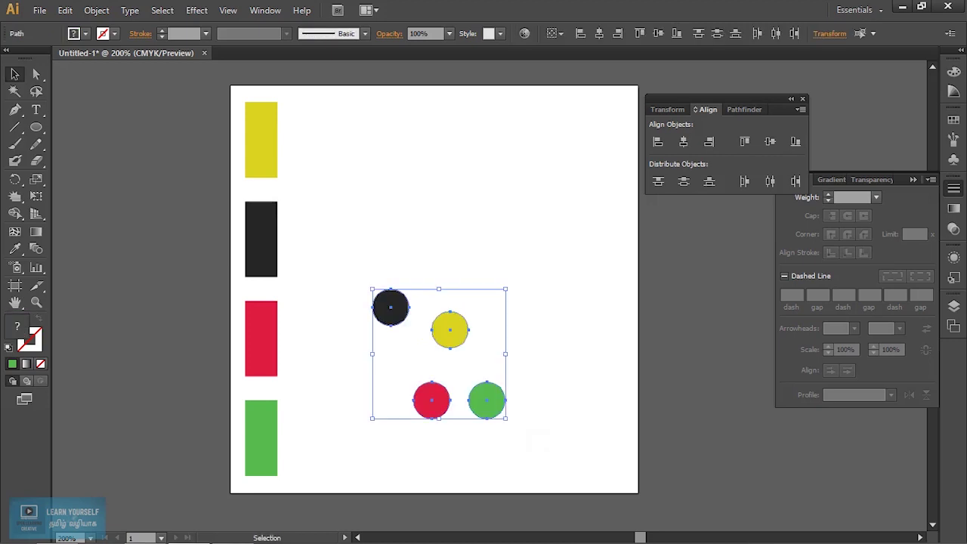
Stack the circles in an evenly spaced centred column: black, yellow, red, green
left_click(533, 439)
left_click_drag(486, 398, 460, 442)
left_click_drag(361, 258, 495, 487)
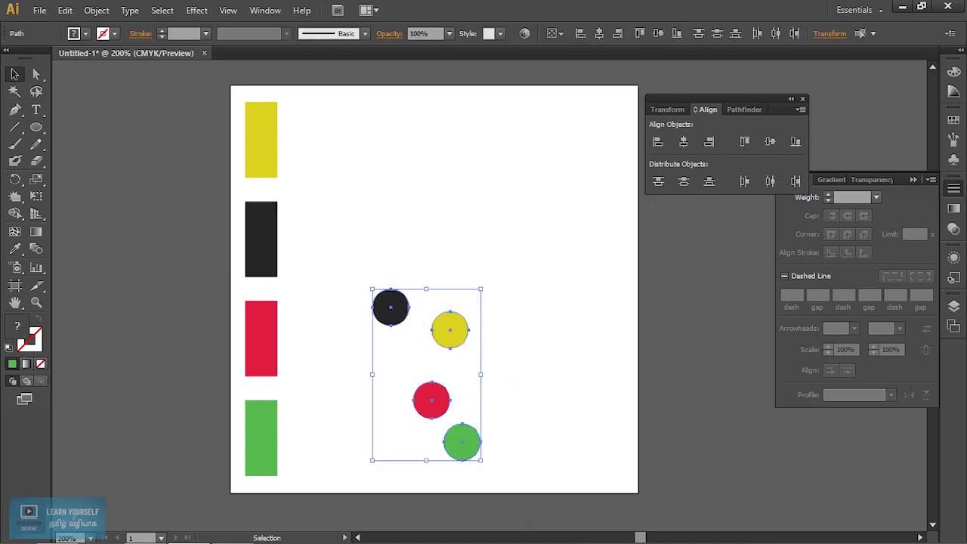
left_click(684, 145)
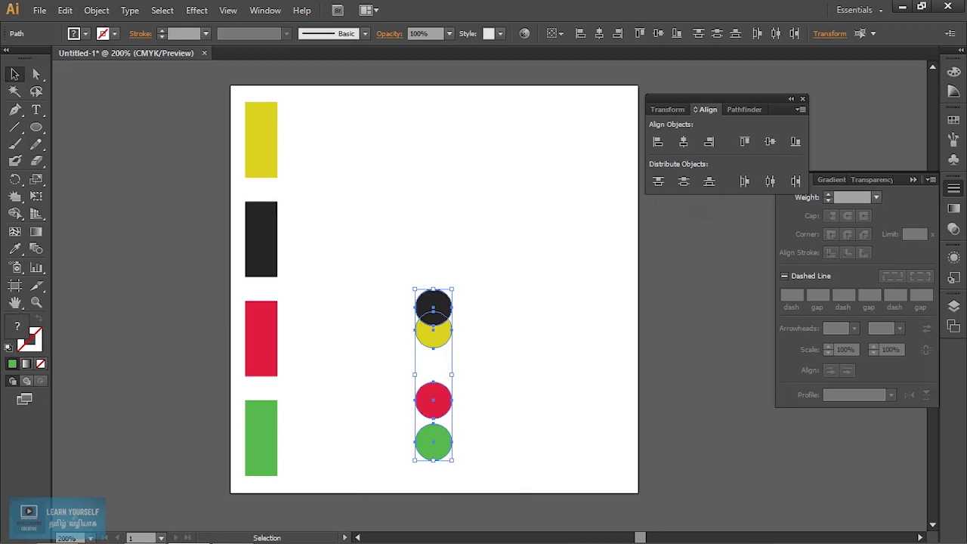
left_click(684, 182)
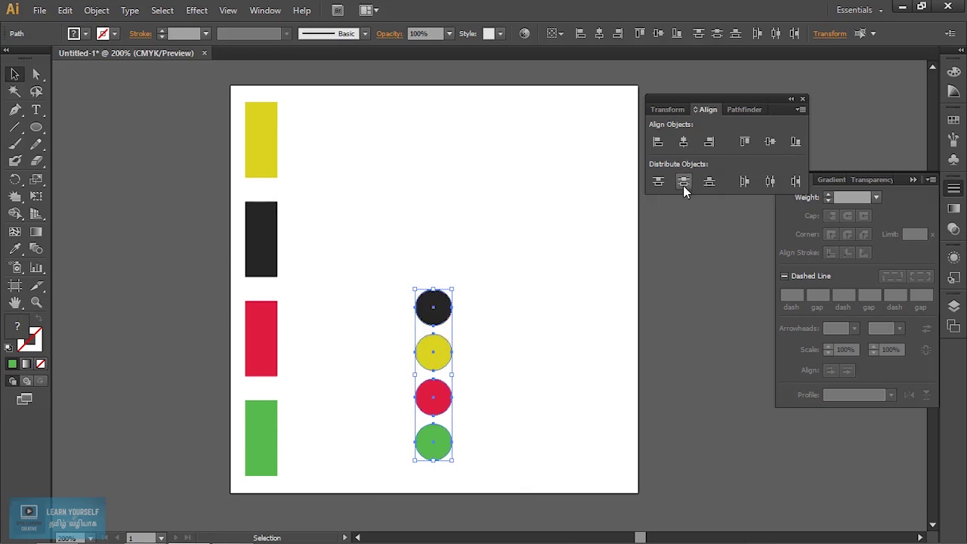
key("ctrl+shift+a")
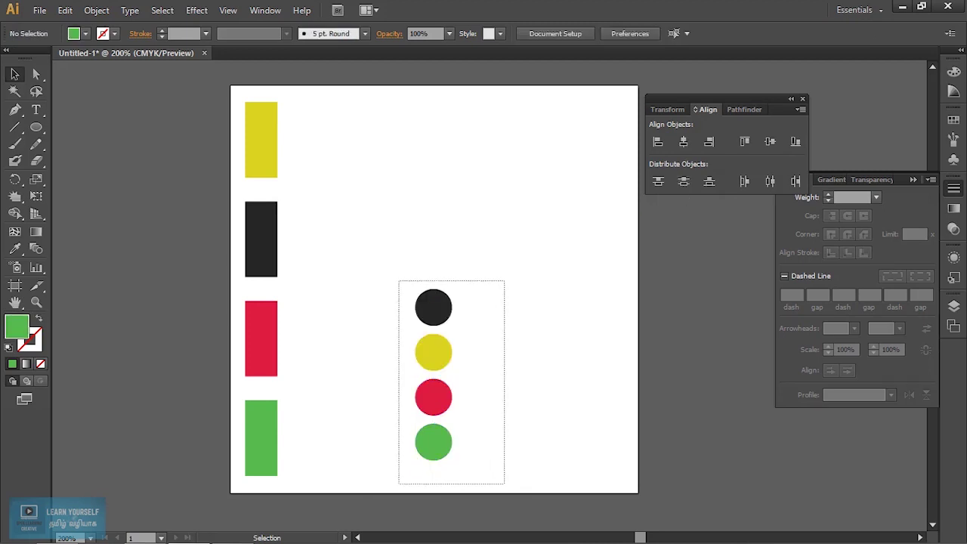
left_click_drag(398, 281, 504, 481)
left_click_drag(227, 107, 347, 490)
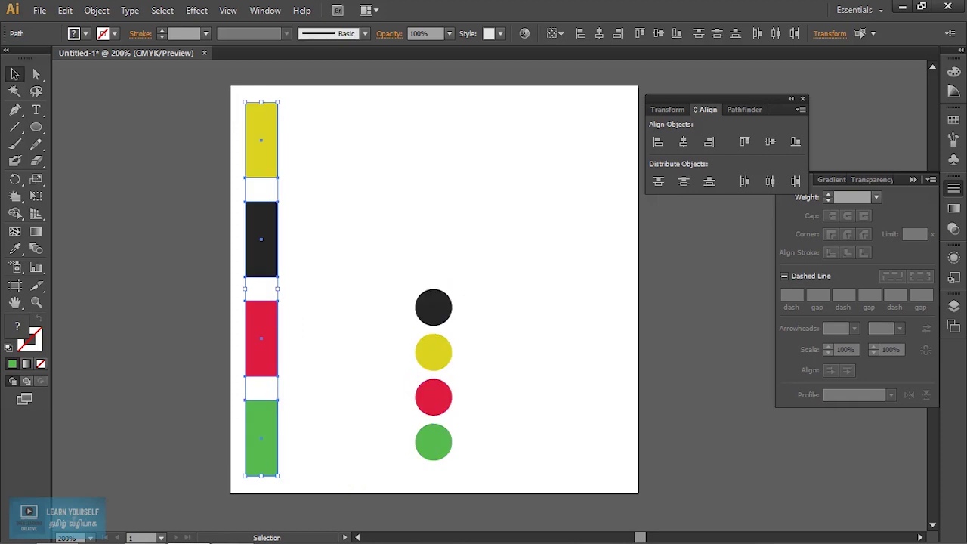
Centre the yellow rectangle horizontally on the artboard via Align To Artboard, then move the black circle up-right
key("ctrl+shift+a")
left_click(261, 140)
left_click_drag(260, 140, 318, 135)
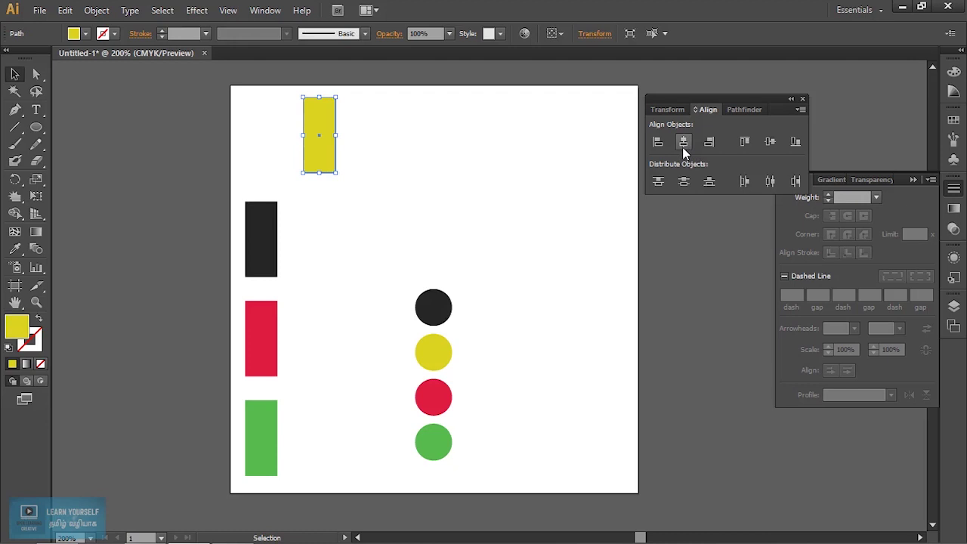
left_click(555, 34)
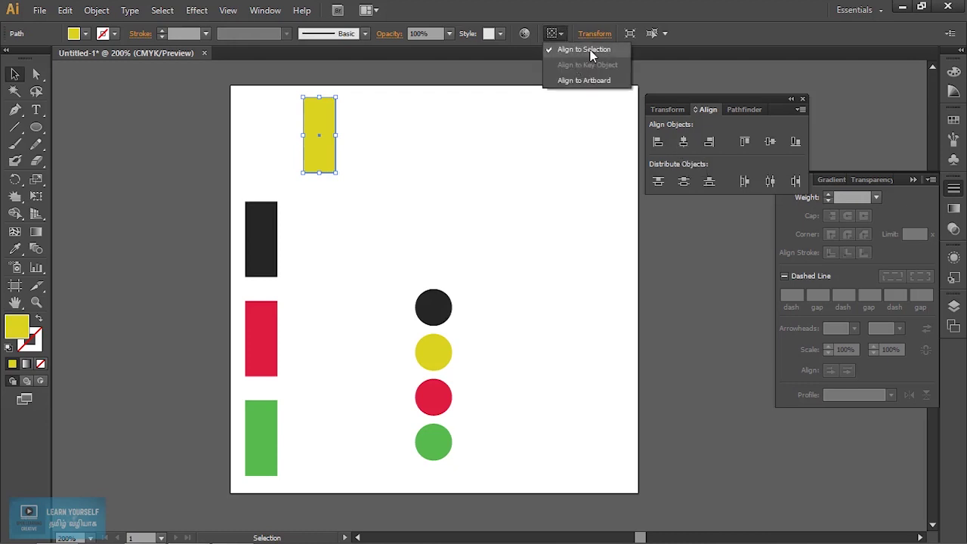
left_click(583, 80)
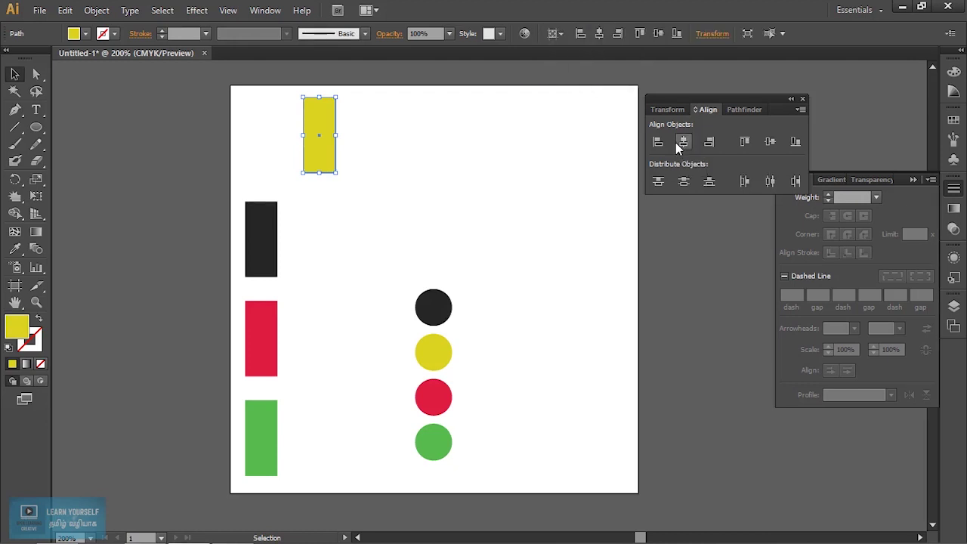
left_click(683, 141)
left_click_drag(433, 307, 530, 242)
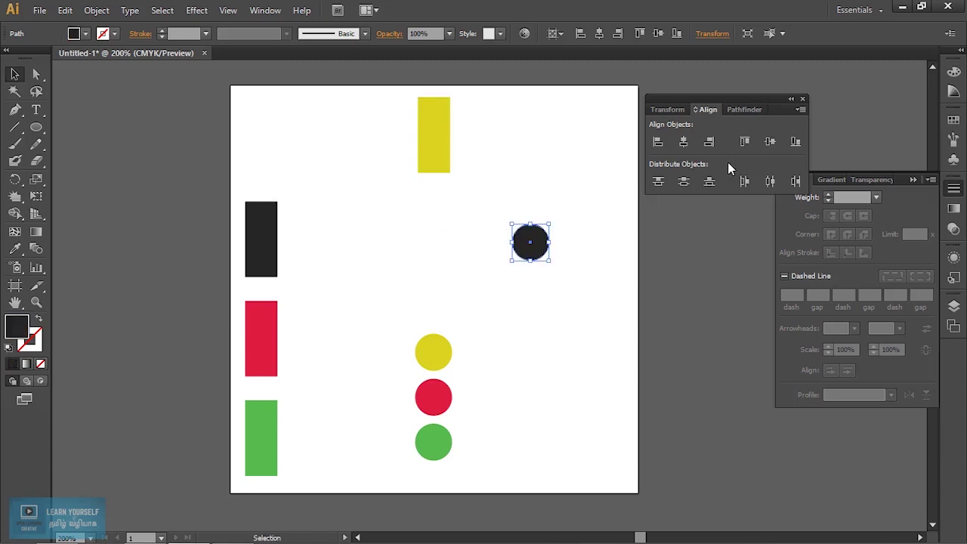
Spread the circles out: black upper right, yellow upper left, red right, green lower left
left_click(683, 142)
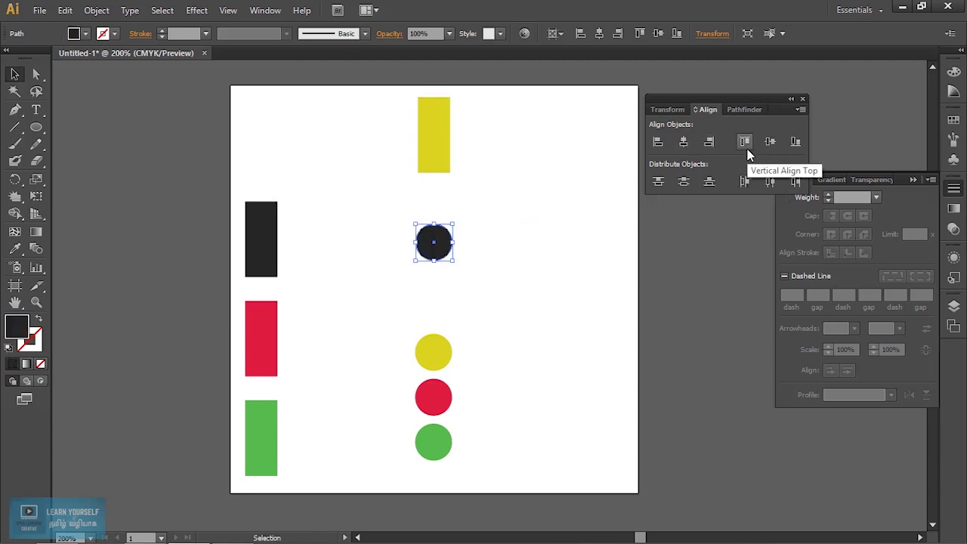
left_click(769, 142)
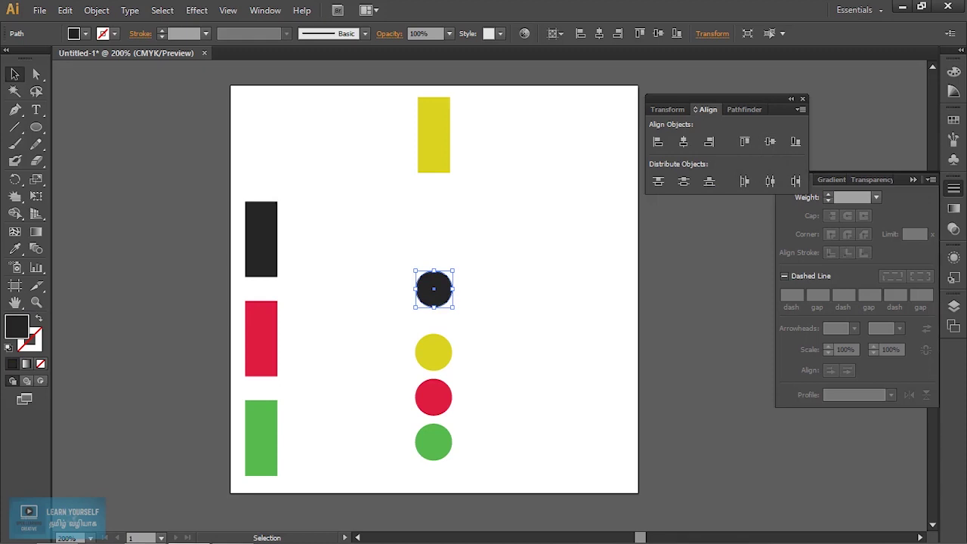
left_click_drag(433, 289, 581, 196)
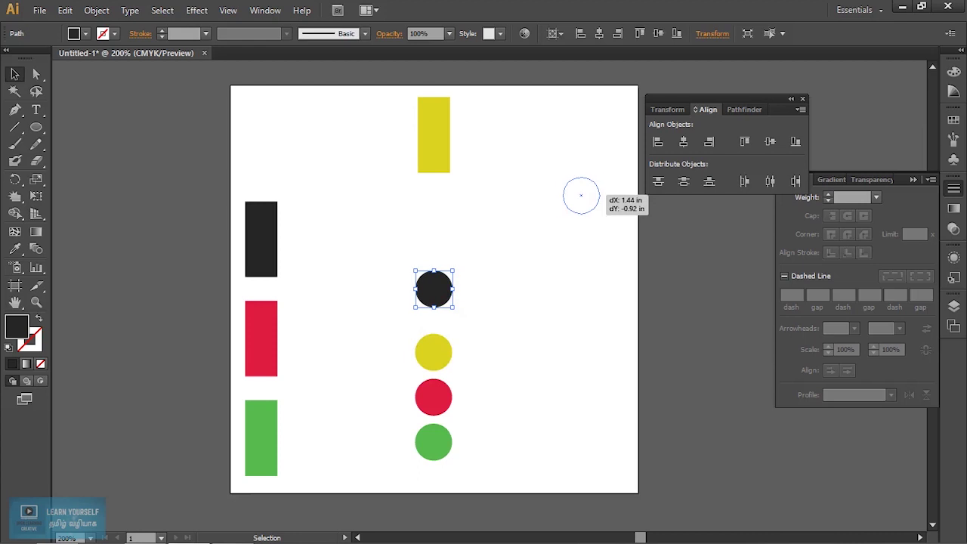
left_click_drag(434, 352, 324, 148)
left_click_drag(434, 396, 544, 343)
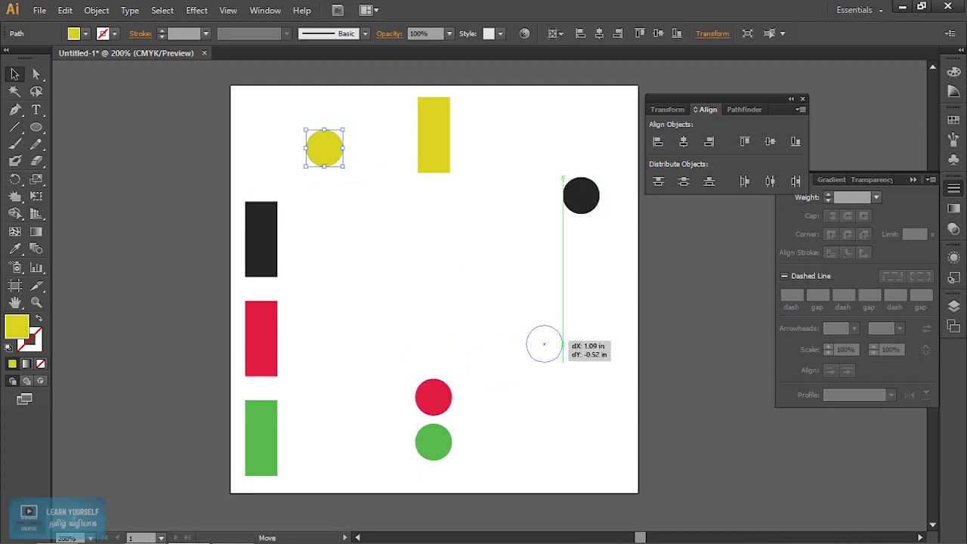
left_click_drag(433, 442, 355, 376)
key("ctrl+shift+a")
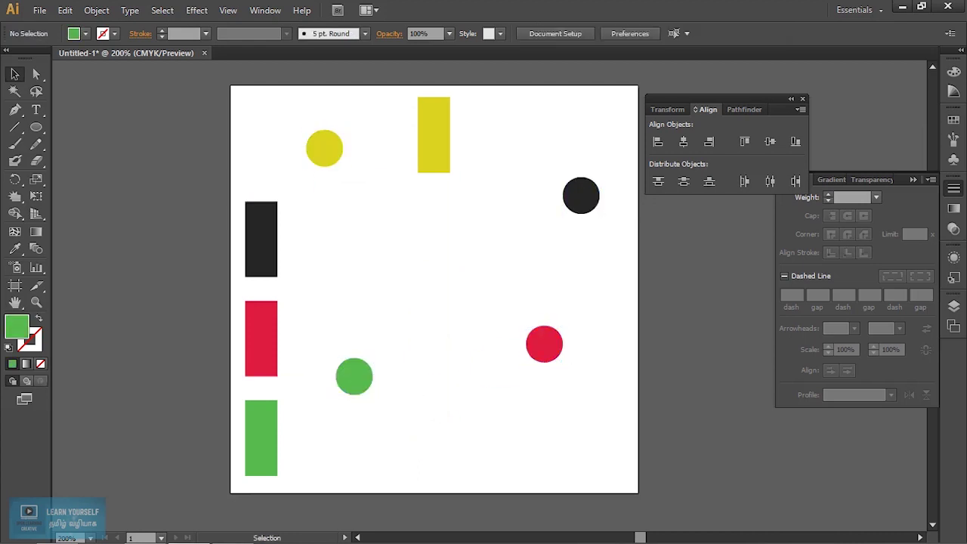
Enlarge the red and green circles and shrink the black one around their centres
left_click(555, 346)
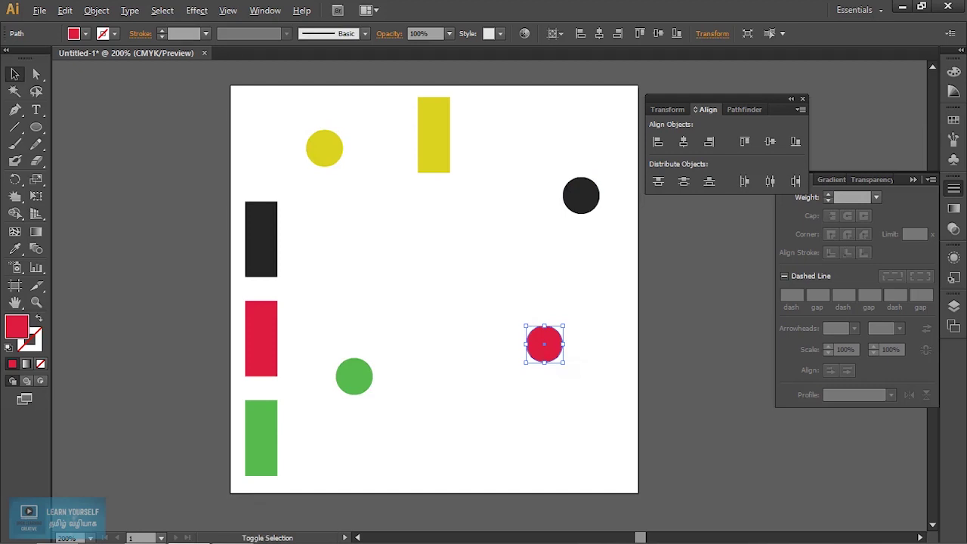
left_click_drag(562, 362, 582, 381)
left_click(354, 376)
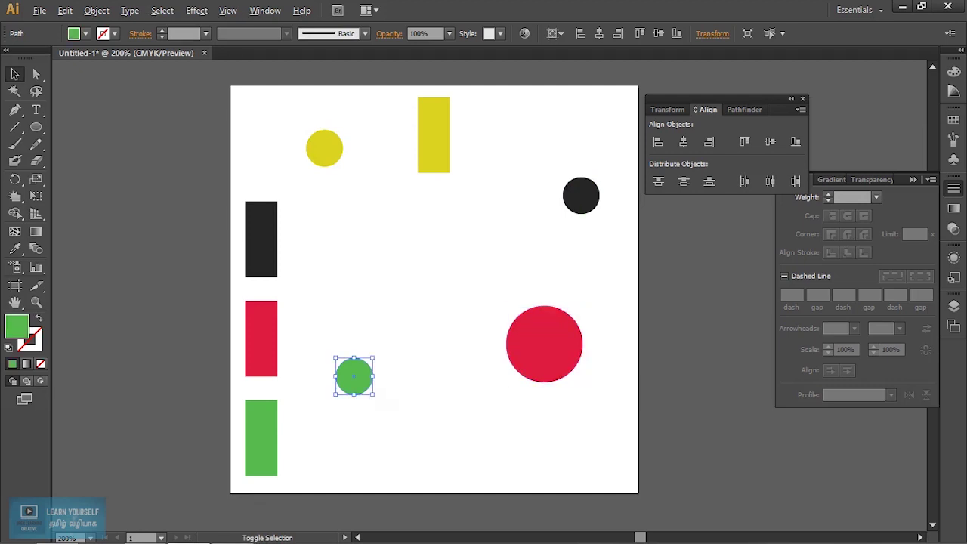
left_click_drag(373, 393, 384, 406)
left_click(581, 194)
left_click_drag(599, 213, 594, 206)
left_click(621, 295)
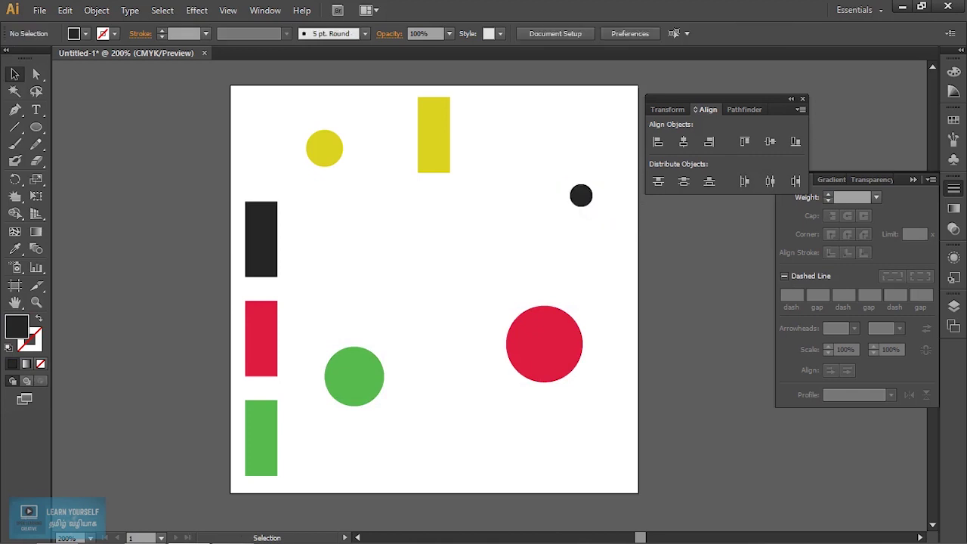
Centre the black circle on the artboard, then centre the yellow circle over it
left_click(538, 336)
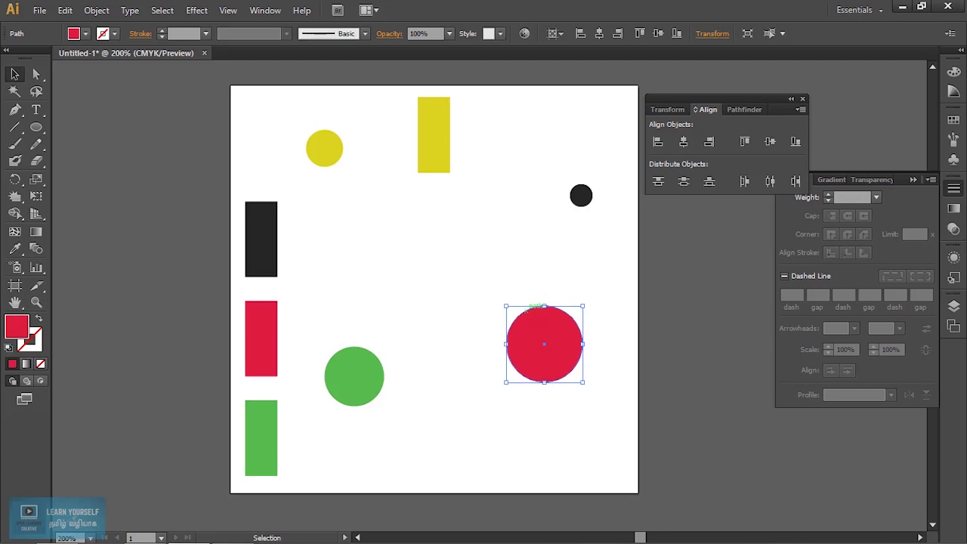
left_click_drag(557, 167, 632, 256)
left_click(684, 142)
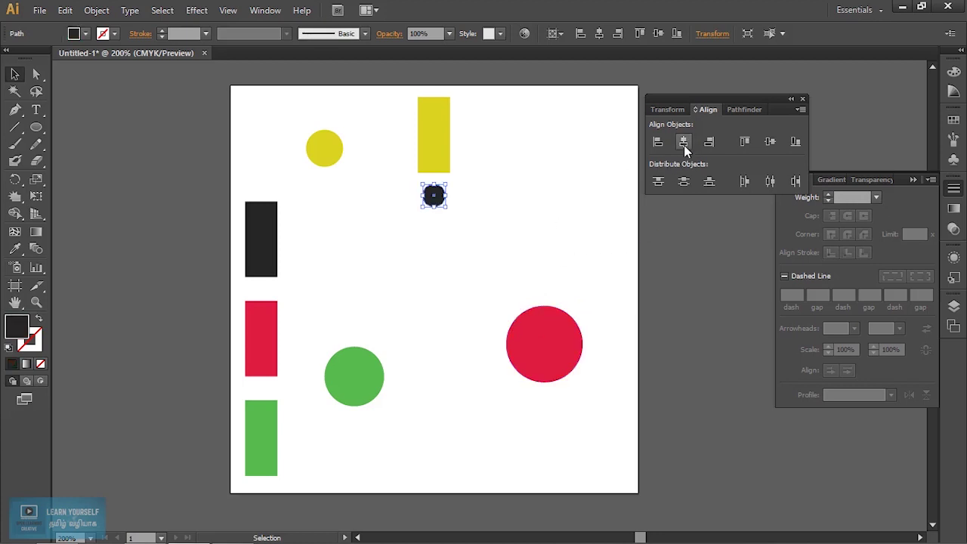
left_click(770, 141)
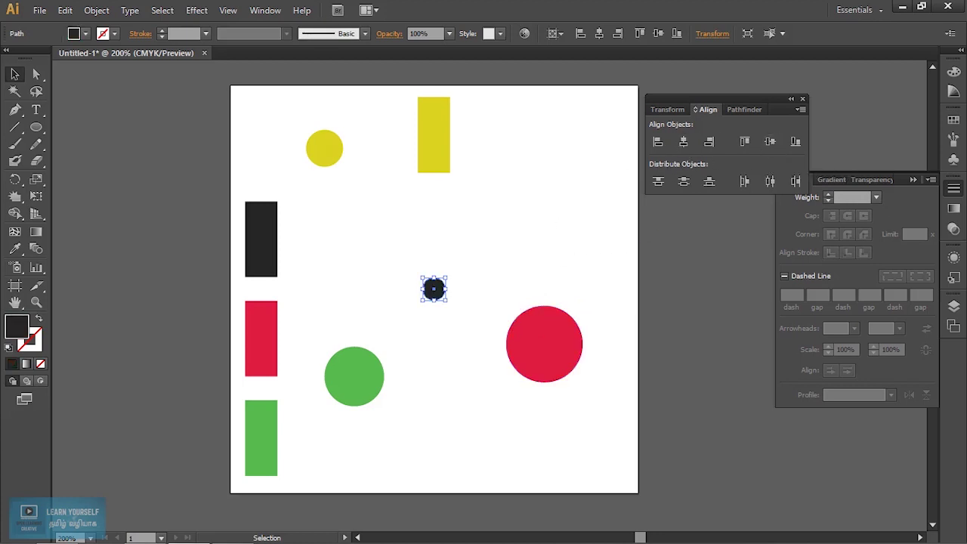
left_click(324, 148)
left_click(683, 141)
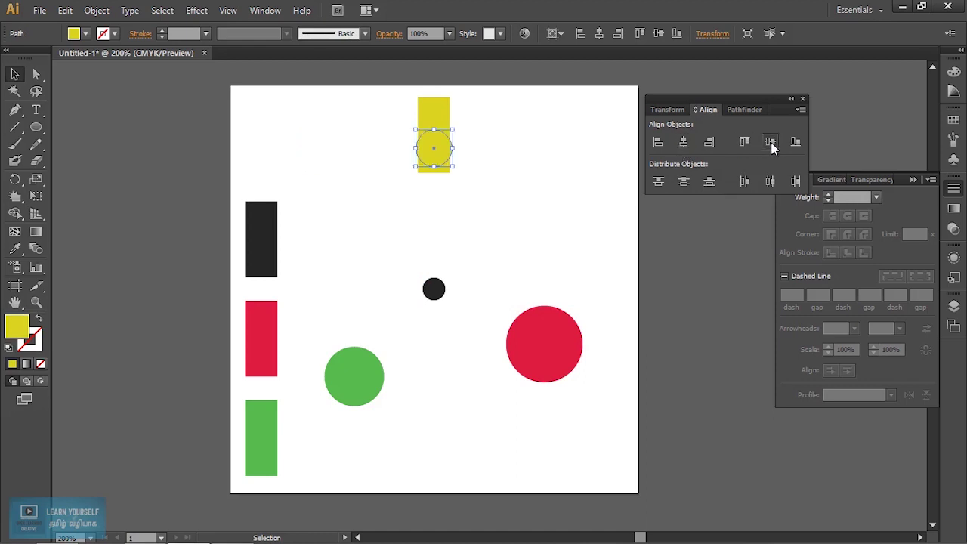
left_click(770, 141)
key("ctrl+shift+a")
Centre the green and red circles on the same point, red covering green
left_click(354, 370)
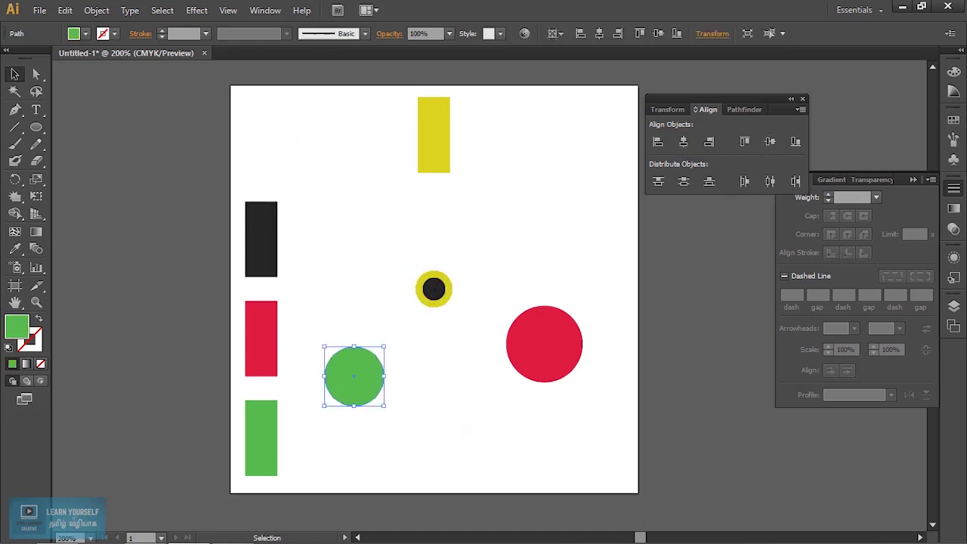
left_click(682, 146)
left_click(769, 145)
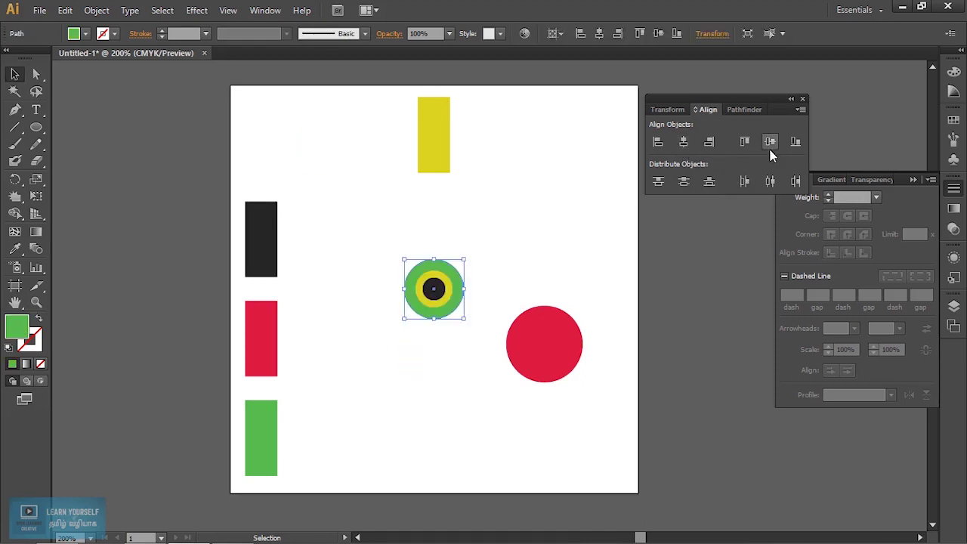
left_click(544, 344)
left_click(684, 142)
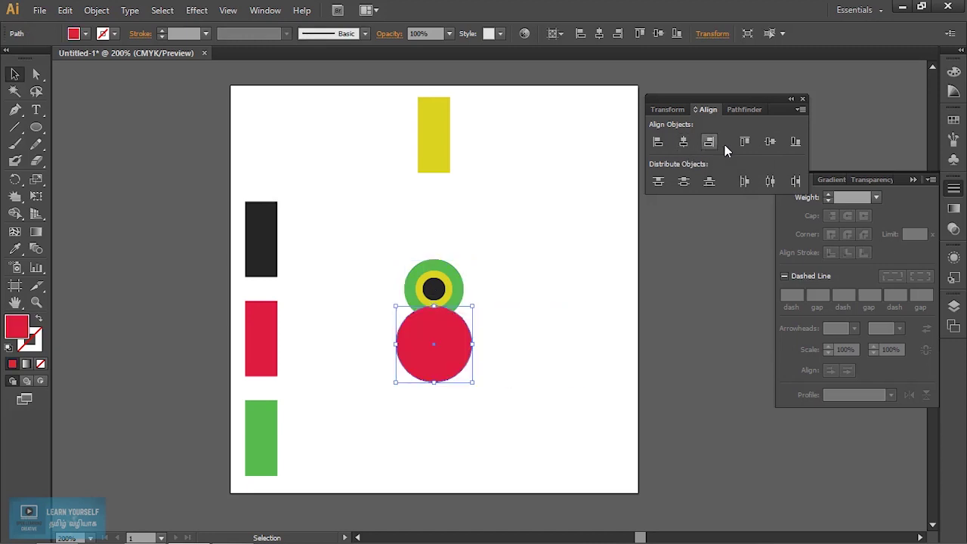
left_click(769, 141)
key("ctrl+shift+a")
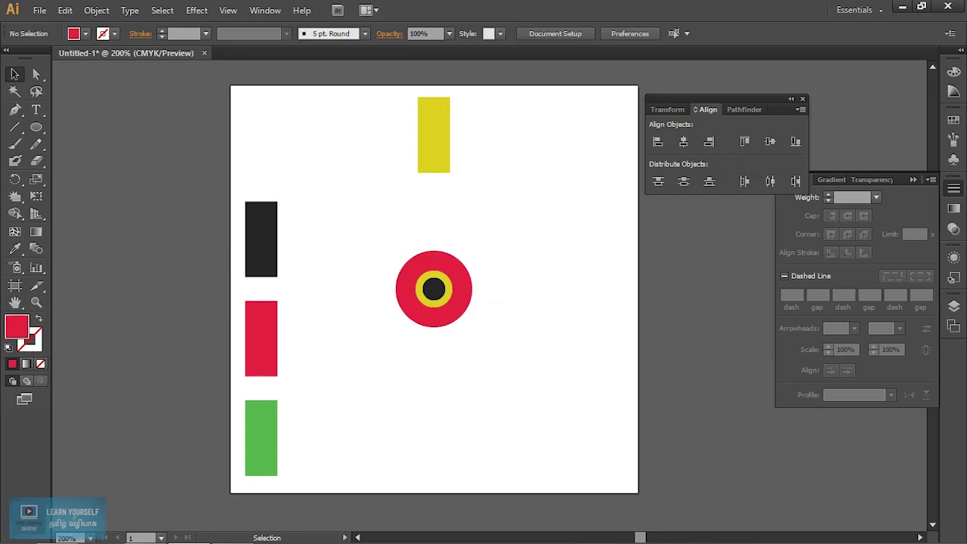
left_click(449, 319)
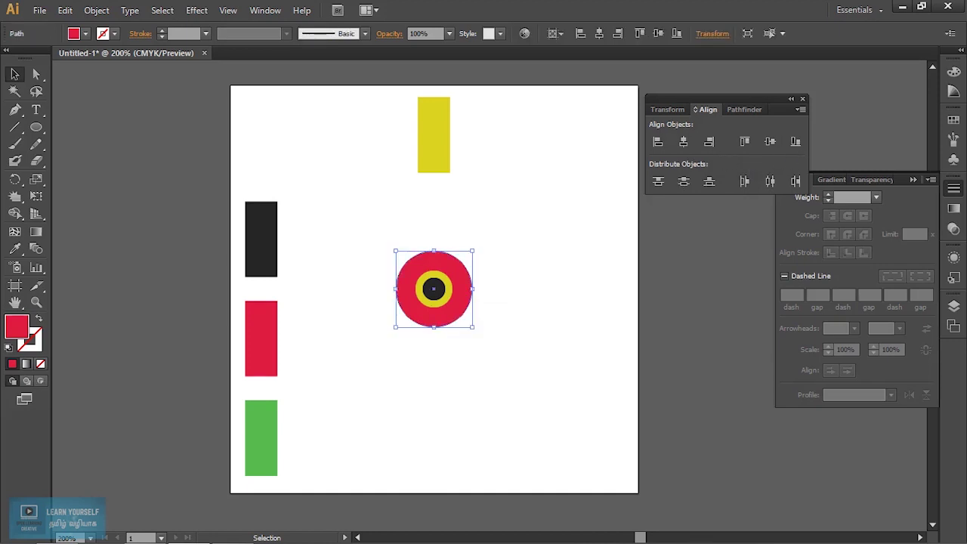
Send the red circle backward with Ctrl+[ so a green ring shows between red and yellow
right_click(463, 306)
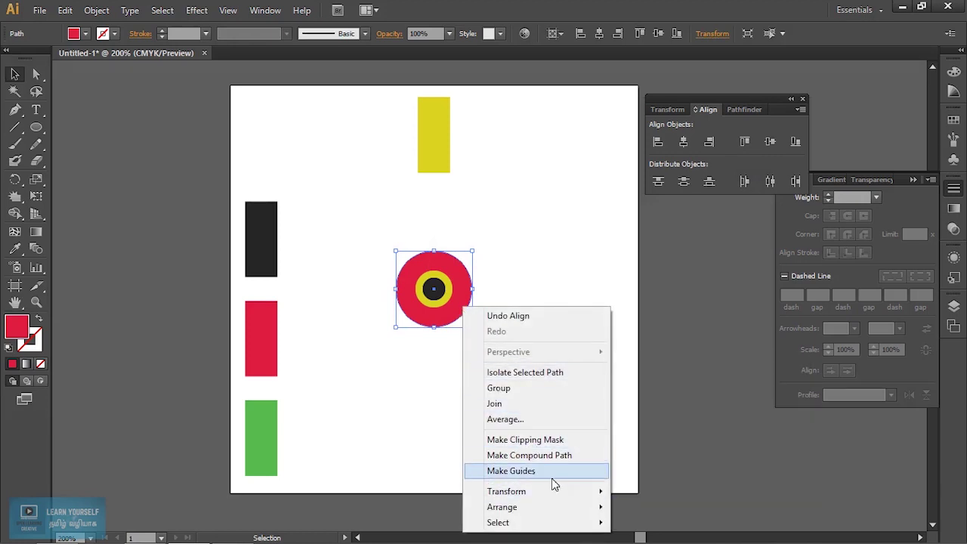
mouse_move(502, 507)
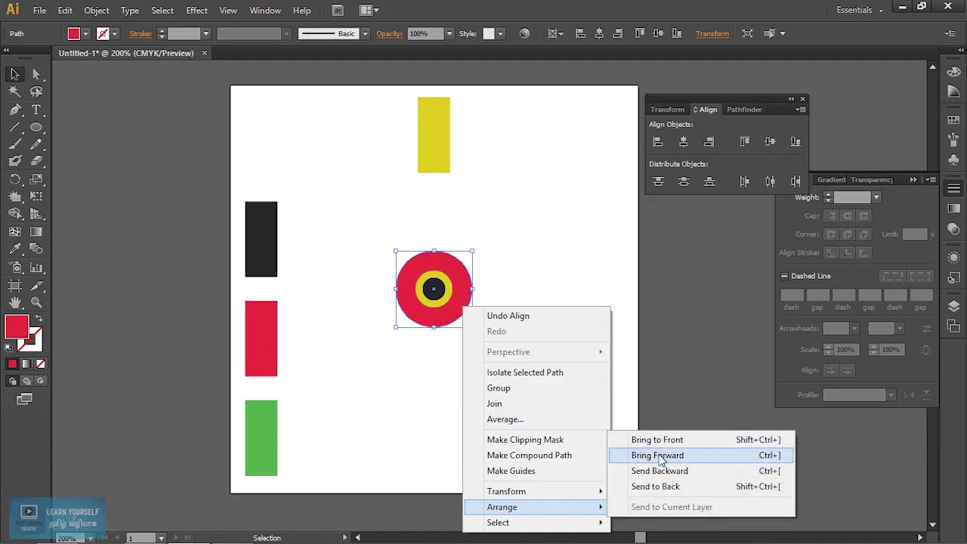
left_click(550, 253)
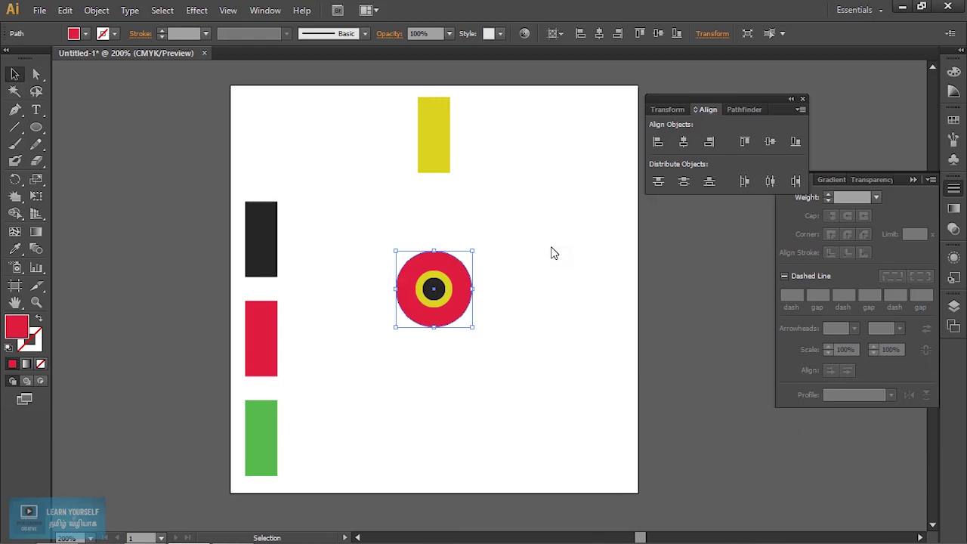
left_click(464, 301)
key("a")
key("ctrl+bracketleft")
key("v")
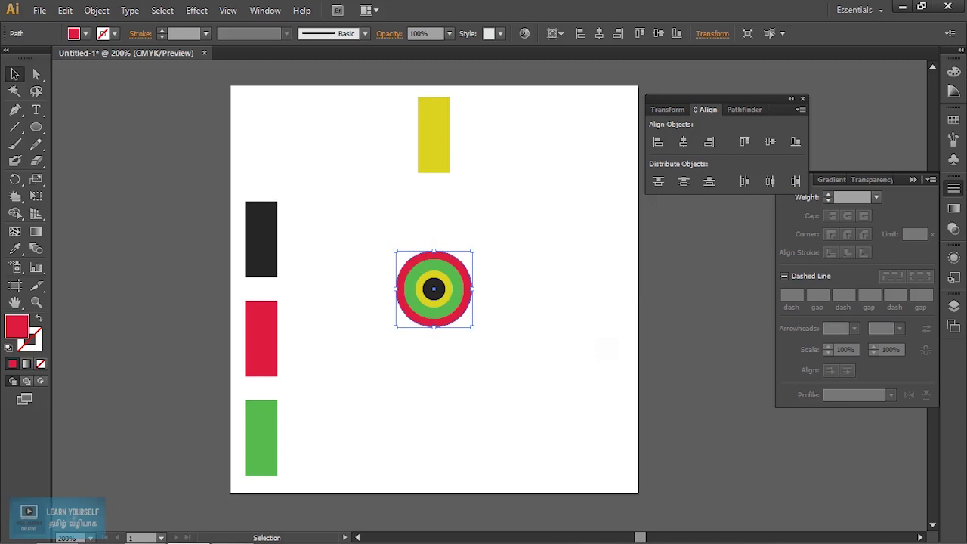
left_click(476, 299)
right_click(468, 302)
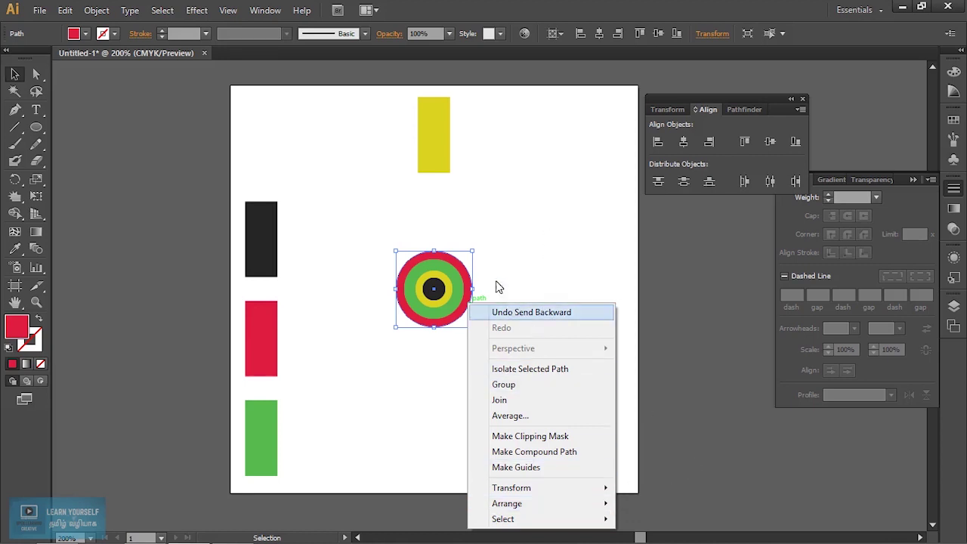
left_click(514, 227)
scroll(511, 303, "up", 3)
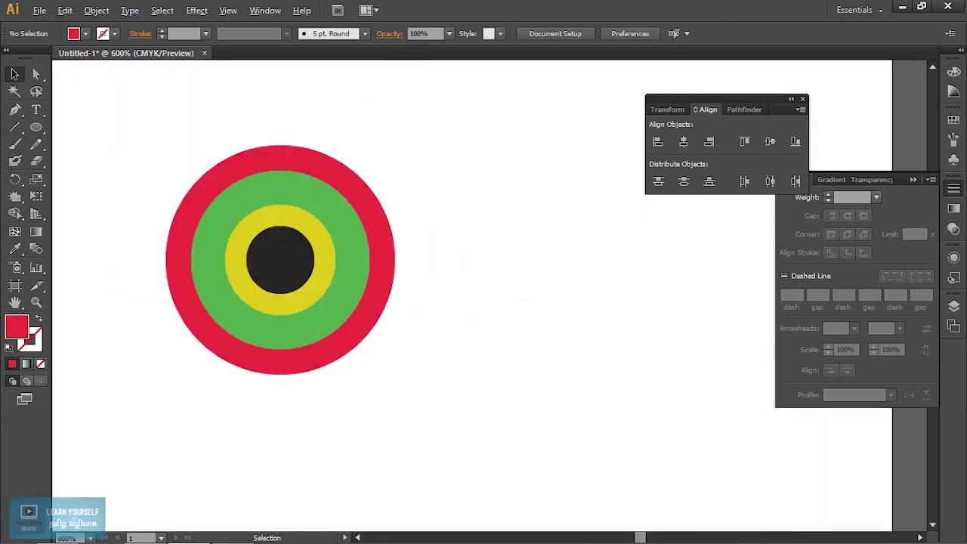
left_click(272, 268)
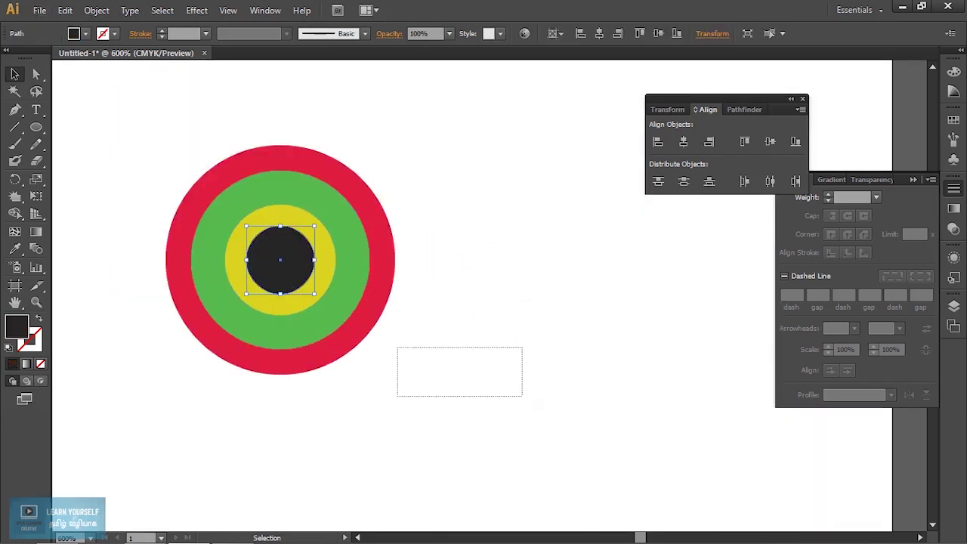
left_click_drag(395, 346, 556, 408)
left_click(276, 264)
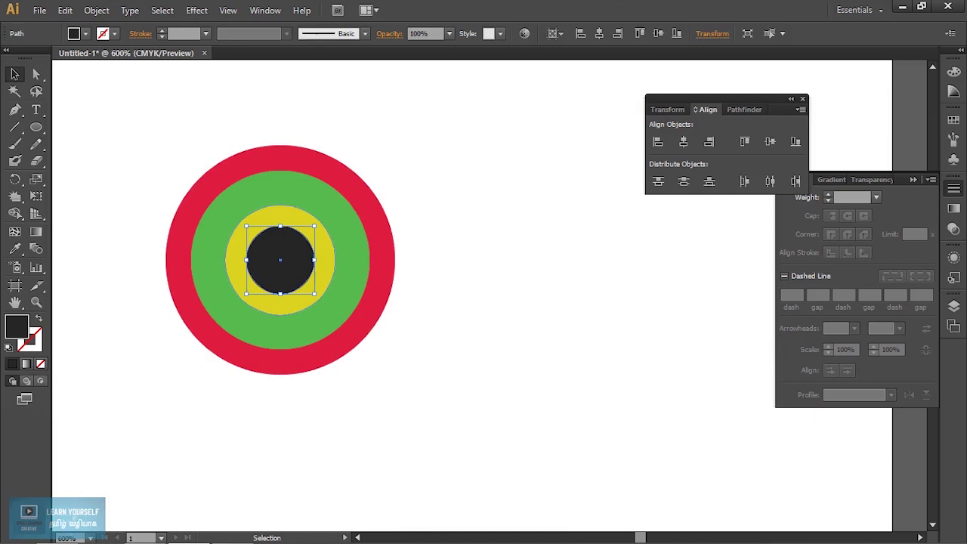
key("a")
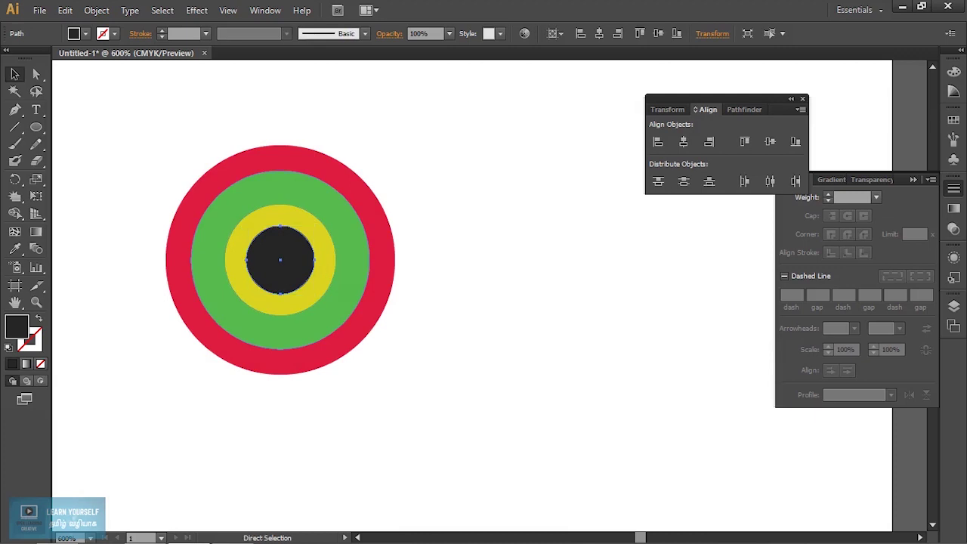
key("ctrl")
key("ctrl+bracketleft")
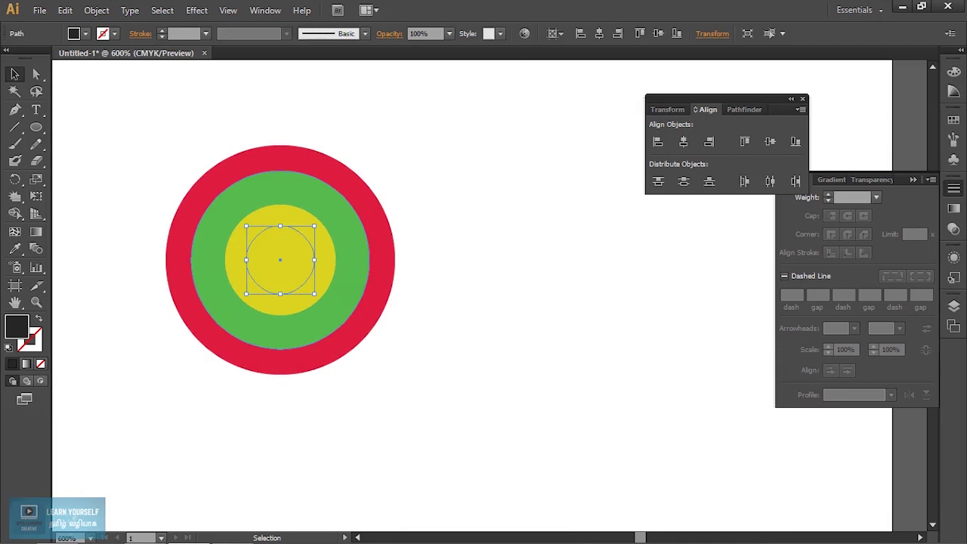
key("ctrl")
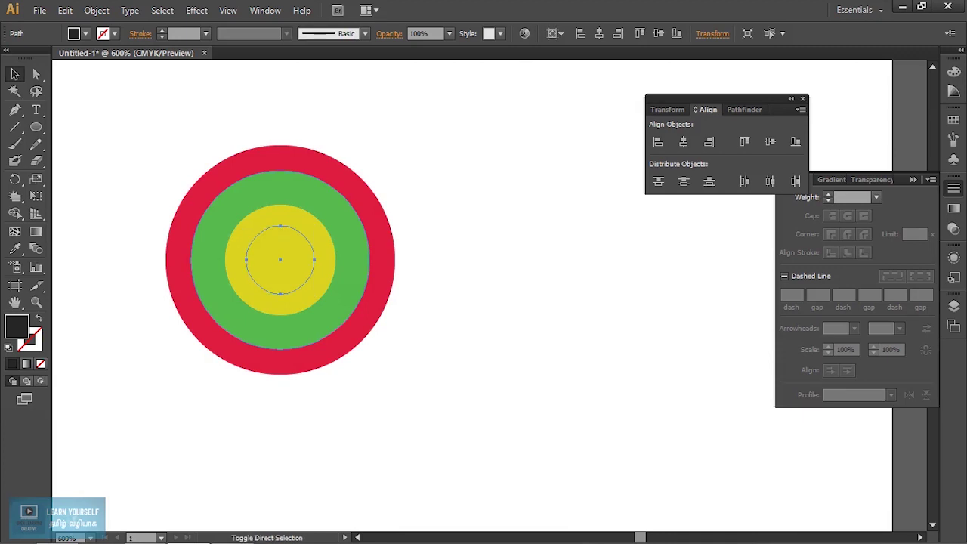
key("ctrl+bracketright")
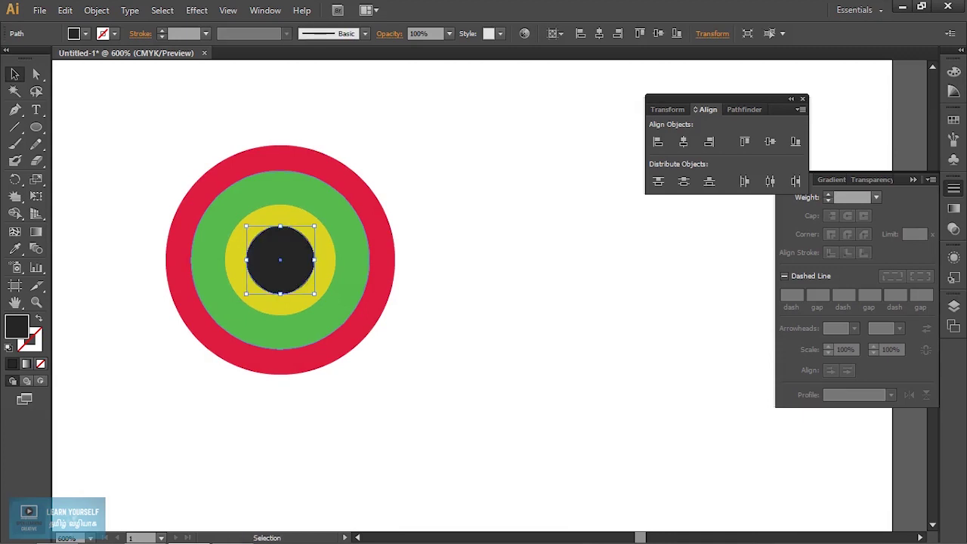
scroll(412, 408, "down", 2)
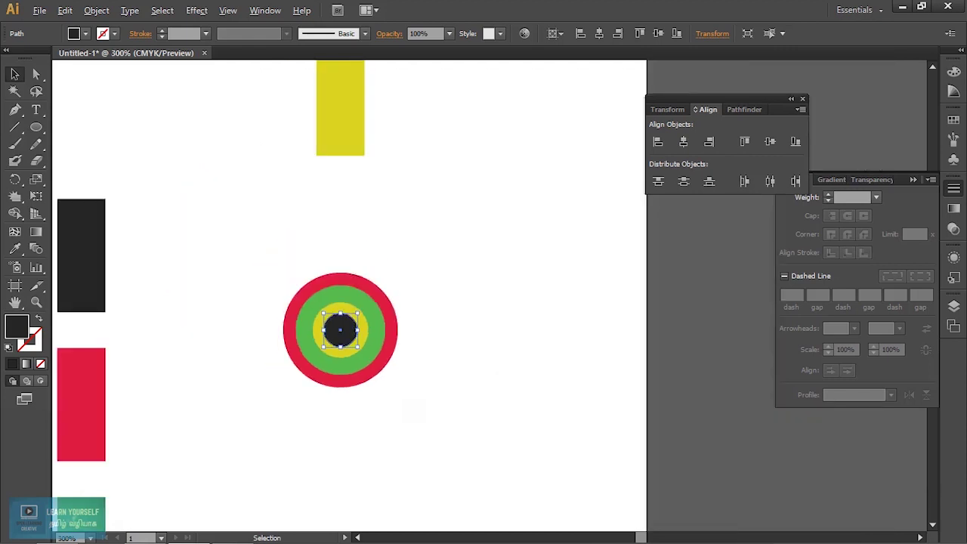
left_click_drag(340, 329, 398, 321)
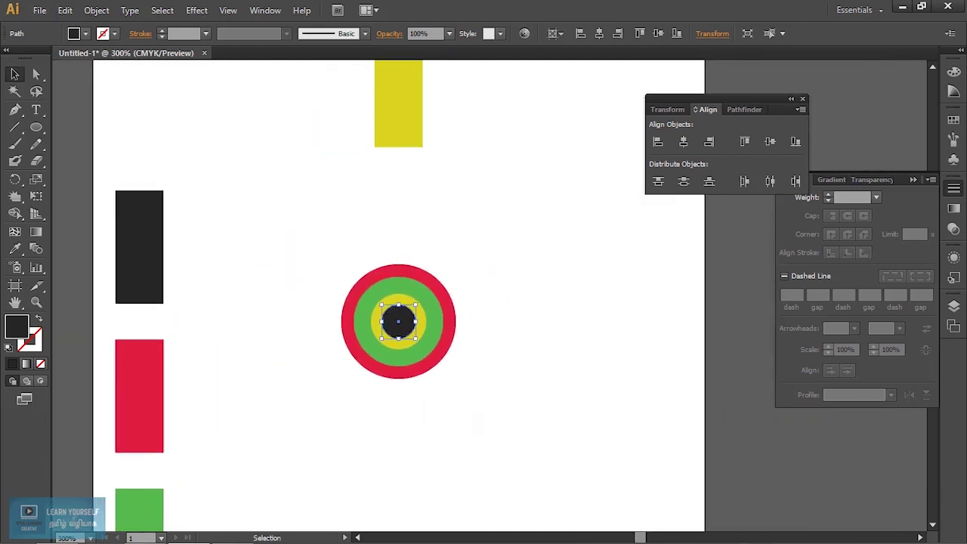